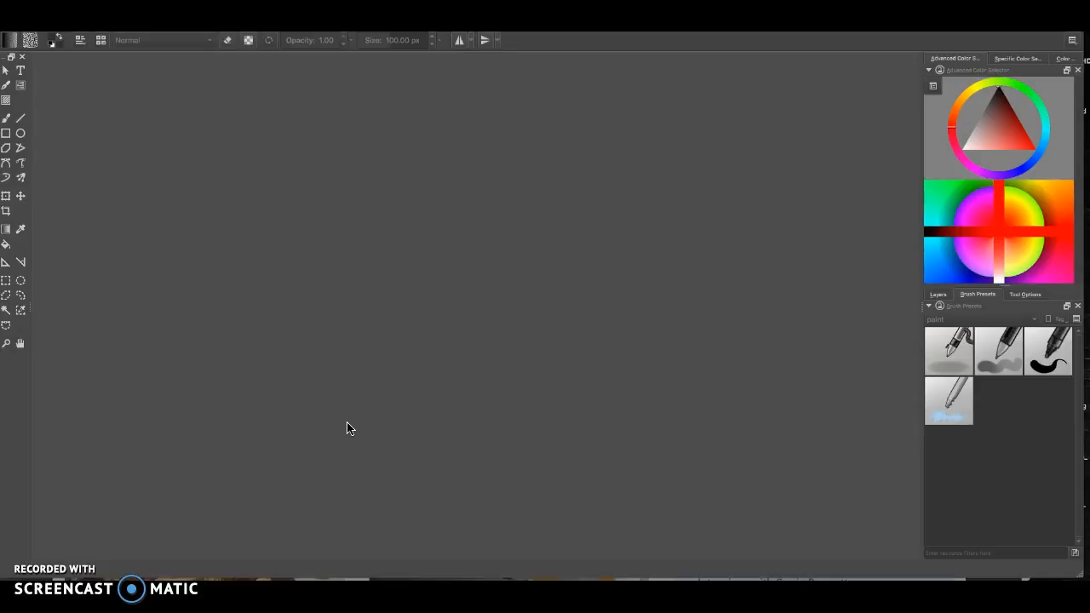
# Switch to the web browser and scroll through the Krita homepage
pyautogui.click(322, 422)
pyautogui.press('super+Tab')
pyautogui.press('super+Tab')
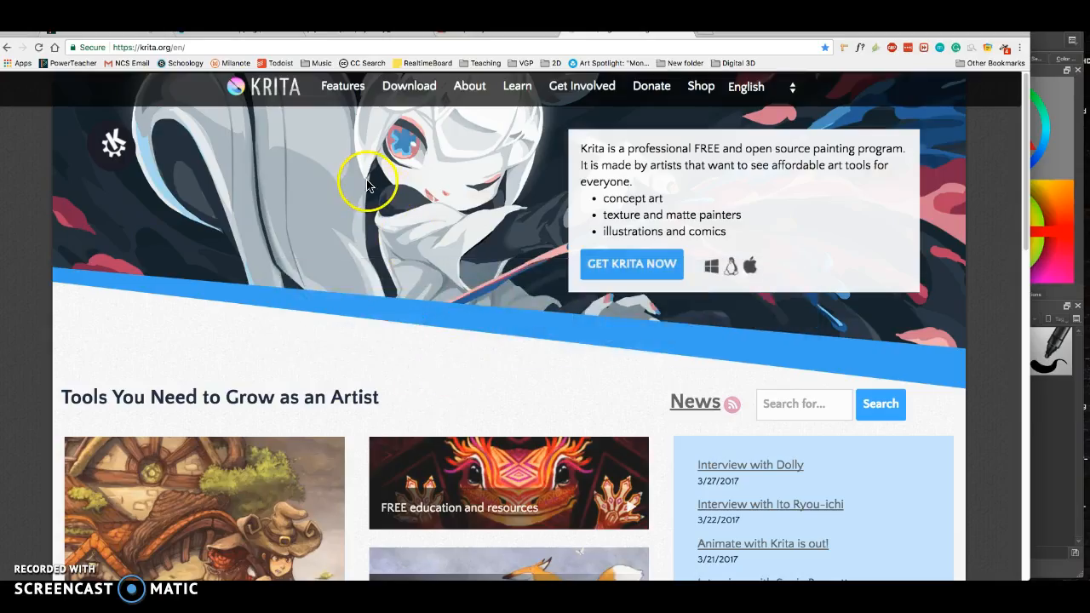
pyautogui.click(203, 48)
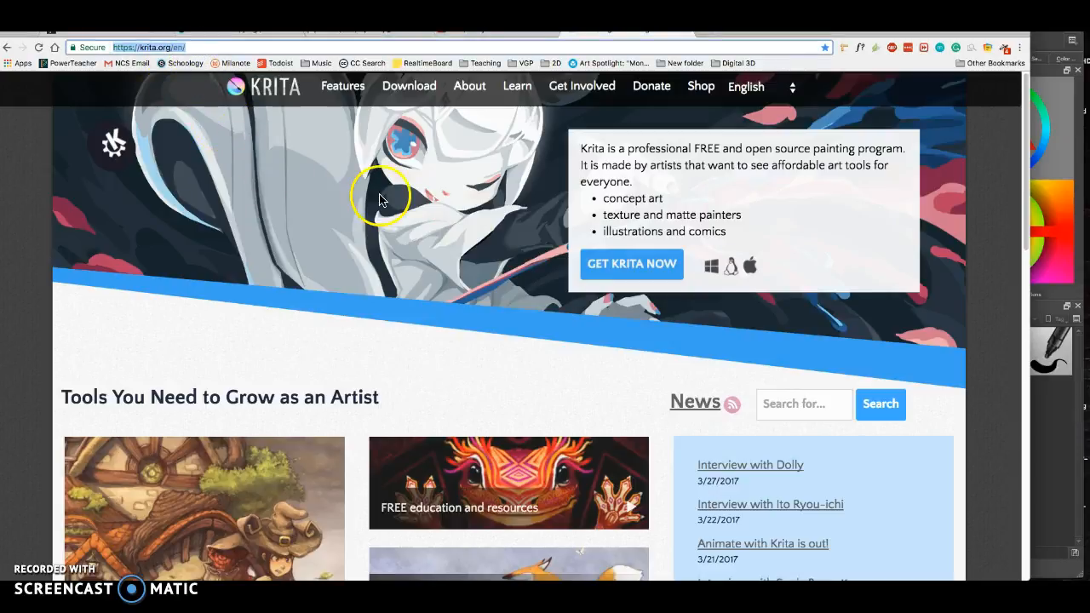
pyautogui.scroll(-2, 427, 265)
pyautogui.scroll(-7, 426, 264)
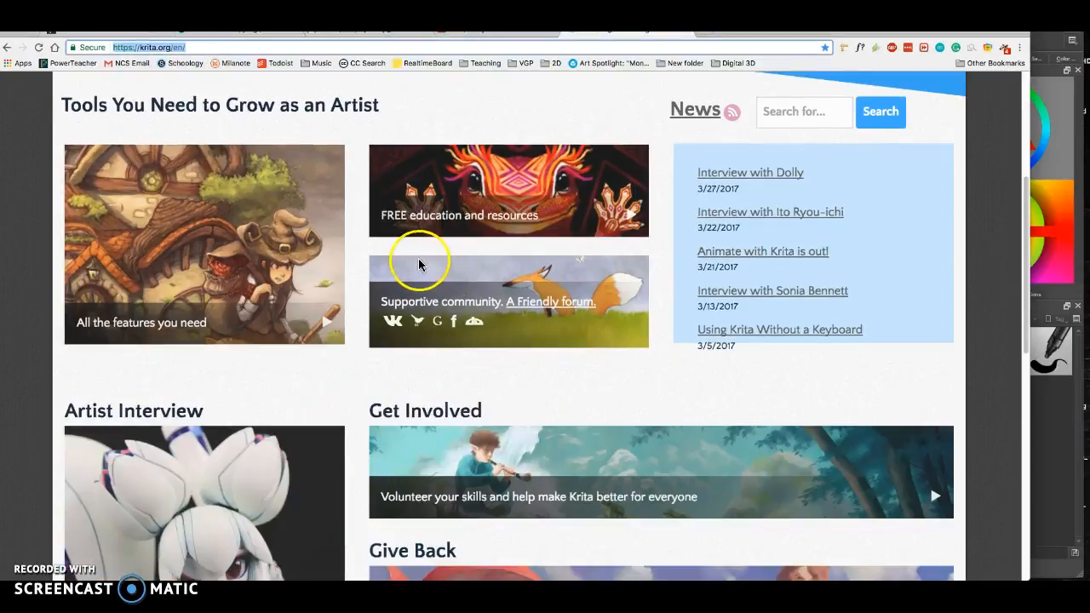
pyautogui.scroll(3, 420, 273)
pyautogui.scroll(4, 421, 272)
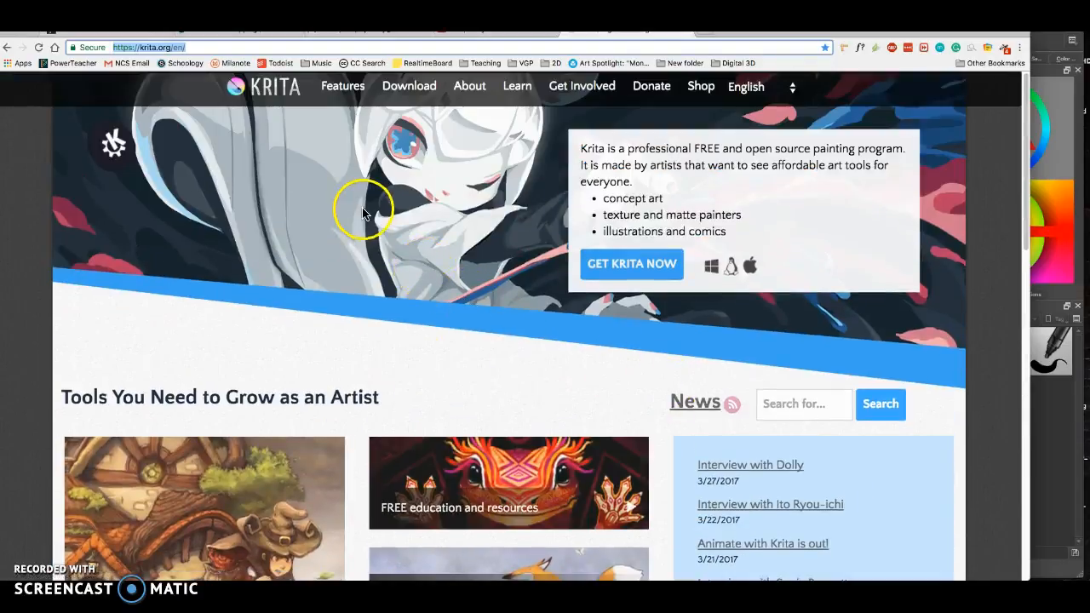
# Open the Features highlights page and scroll through the feature descriptions
pyautogui.click(349, 92)
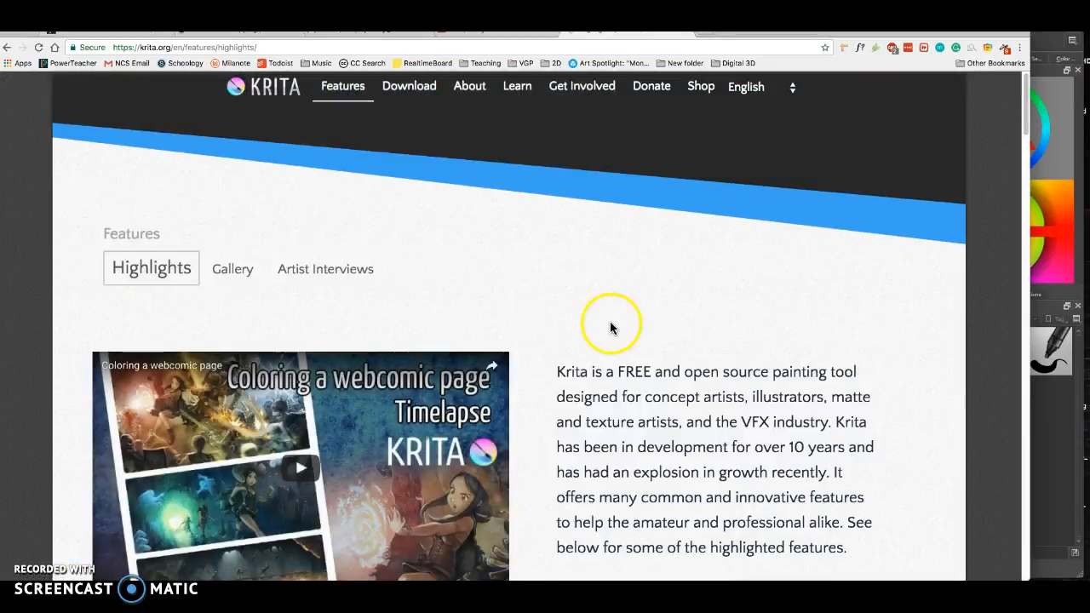
pyautogui.scroll(-1, 612, 336)
pyautogui.scroll(-7, 614, 347)
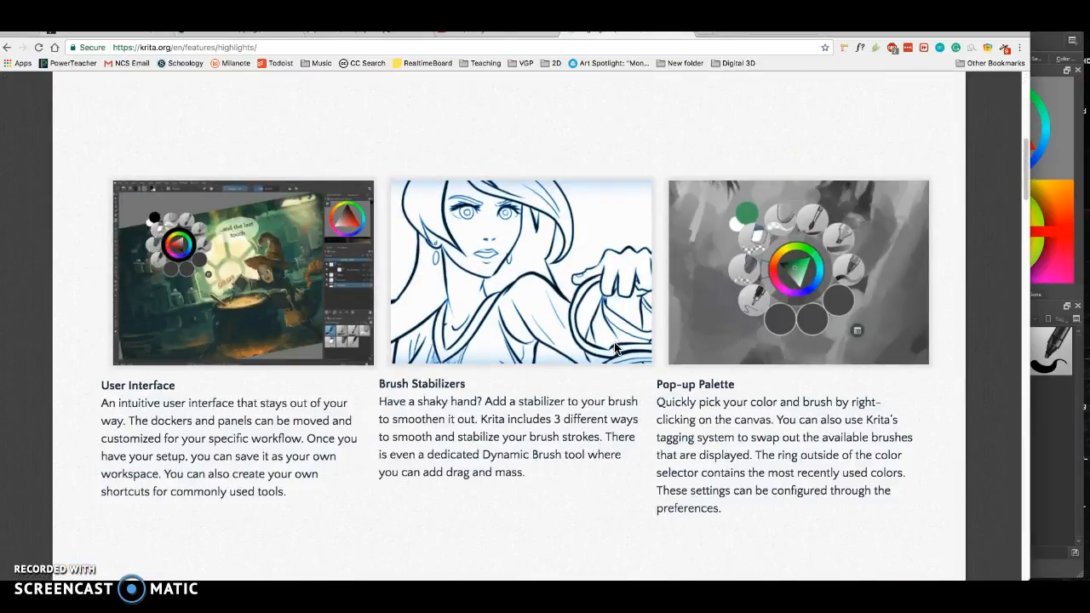
pyautogui.scroll(-2, 614, 347)
pyautogui.scroll(11, 615, 348)
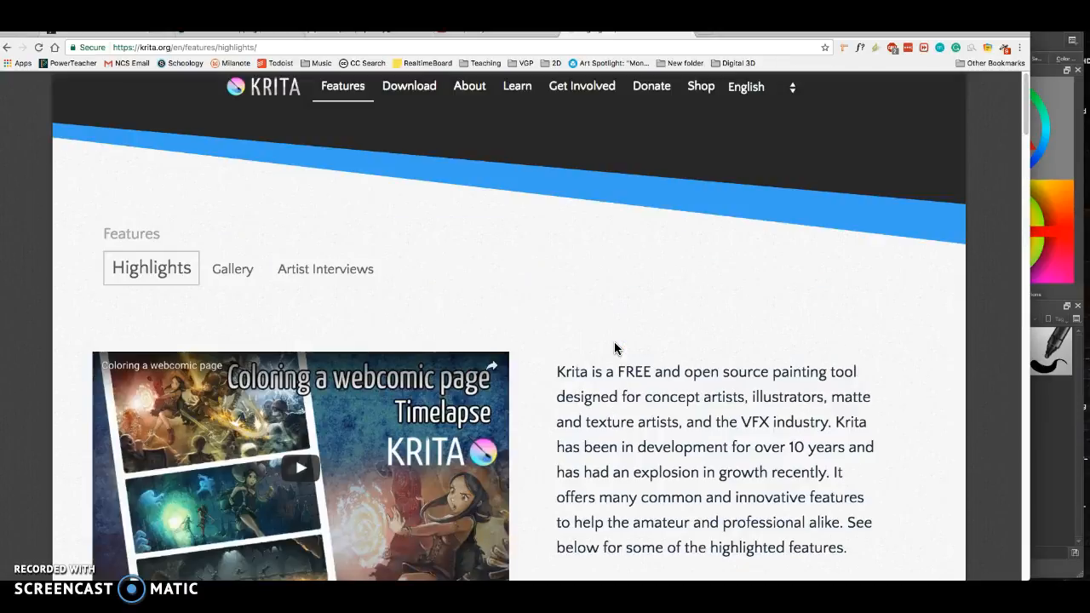
# Open the Gallery page and scroll through the community artwork
pyautogui.click(227, 279)
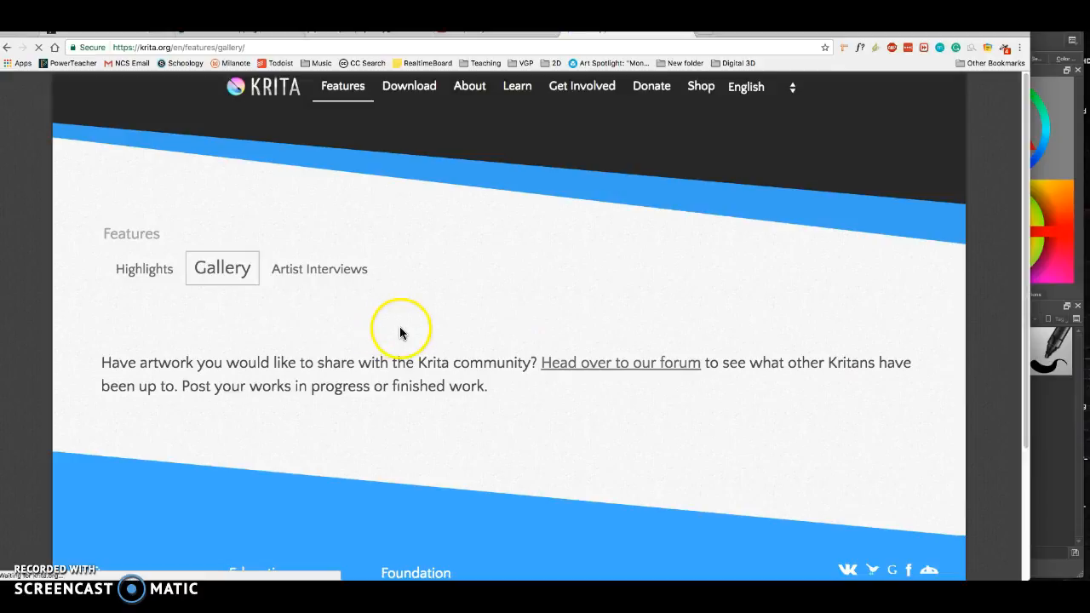
pyautogui.scroll(-2, 486, 326)
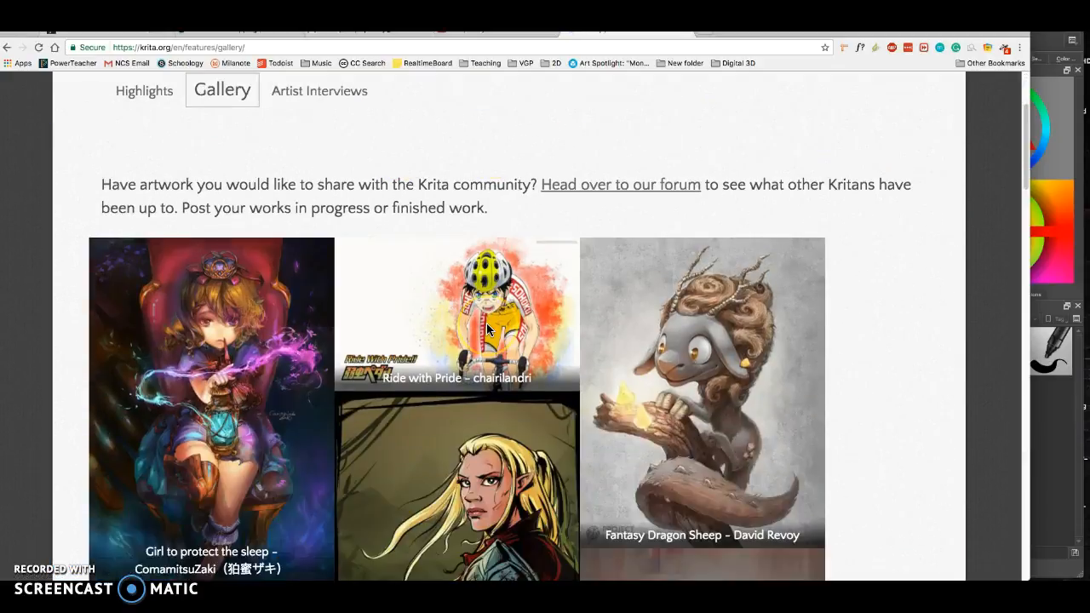
pyautogui.scroll(-14, 486, 324)
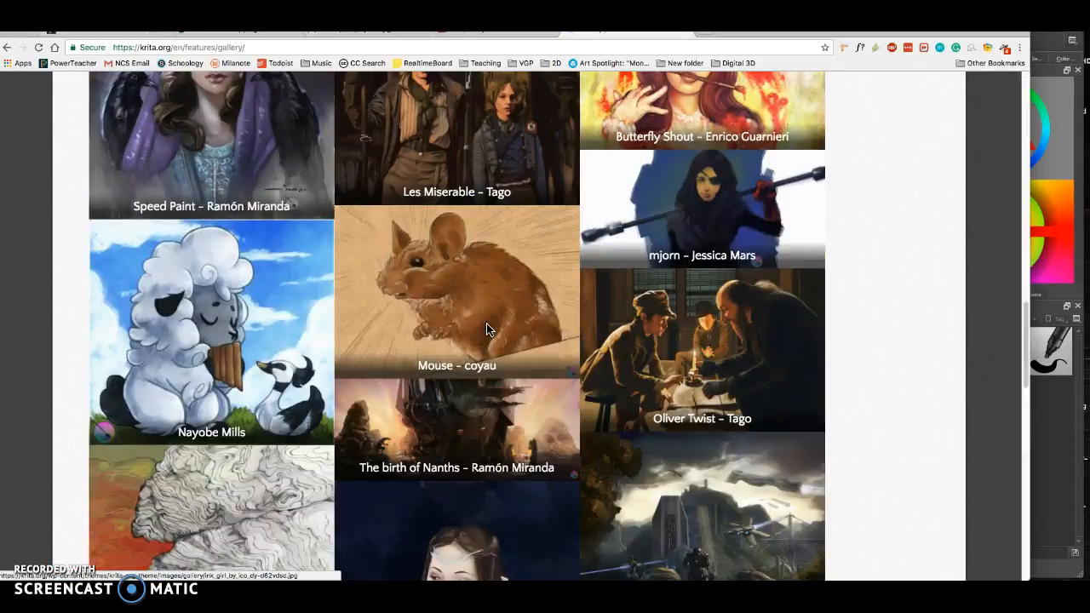
pyautogui.scroll(18, 486, 329)
# Open the Download page and review the Krita Desktop download options for each platform
pyautogui.click(402, 98)
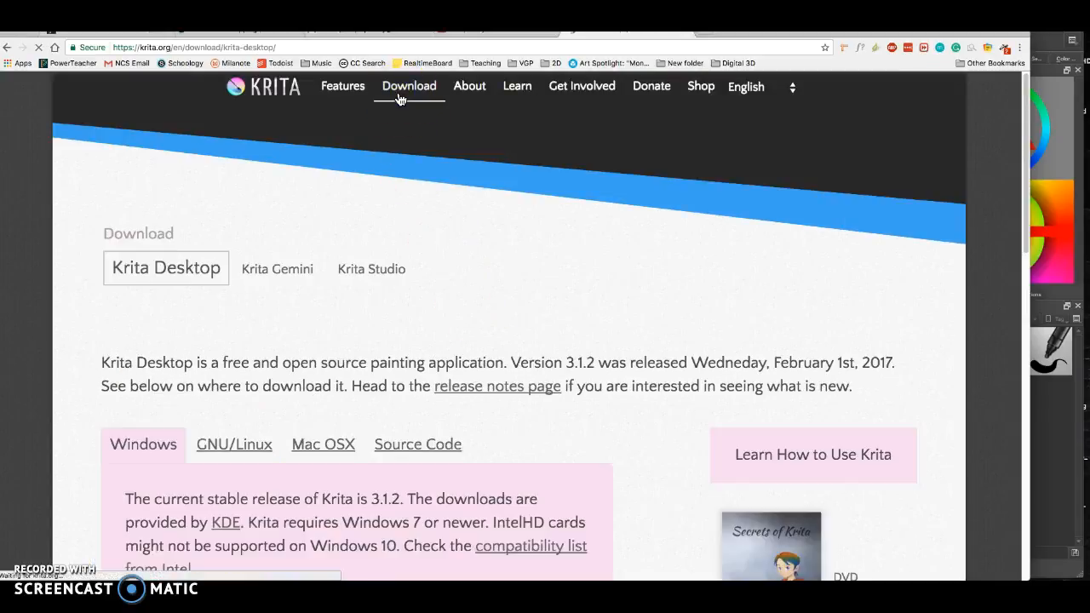
pyautogui.scroll(-3, 368, 177)
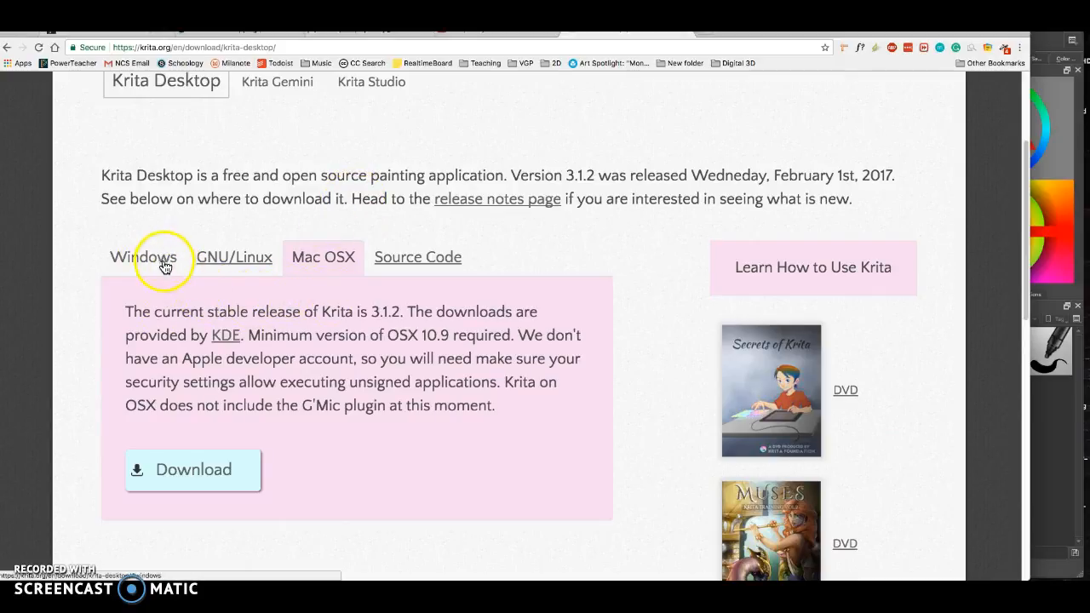
pyautogui.scroll(3, 341, 259)
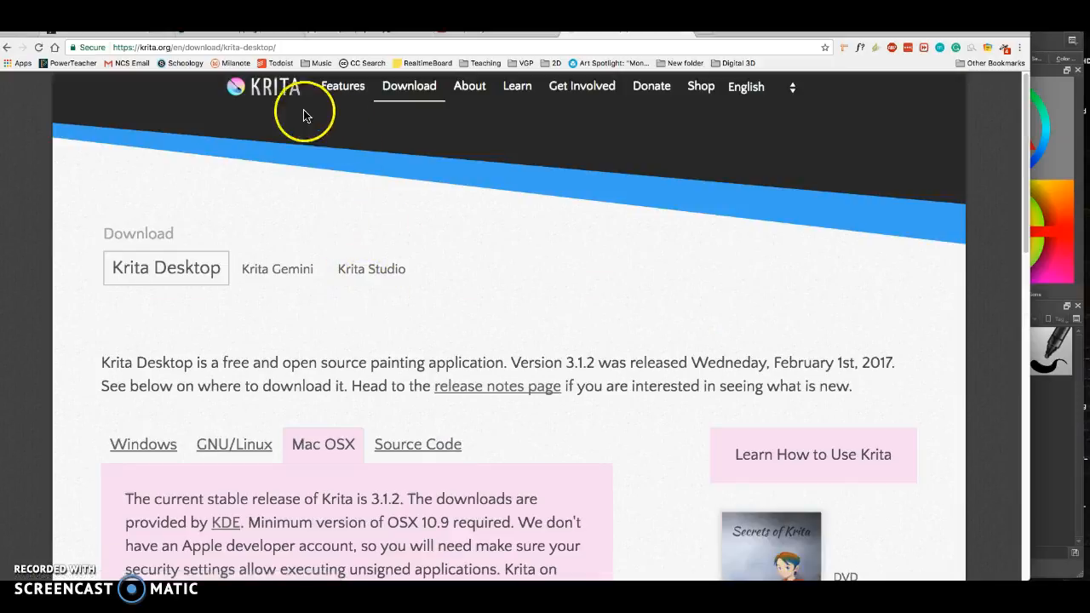
pyautogui.click(287, 95)
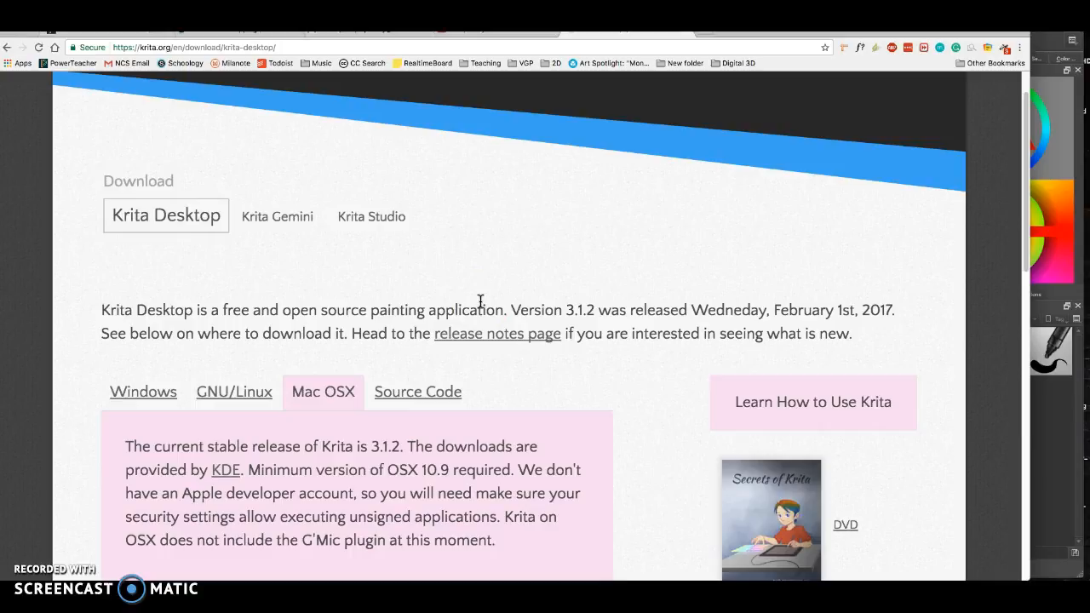
# Return to Krita and open the new document dialog, viewing its Content and Dimensions tabs
pyautogui.click(1040, 417)
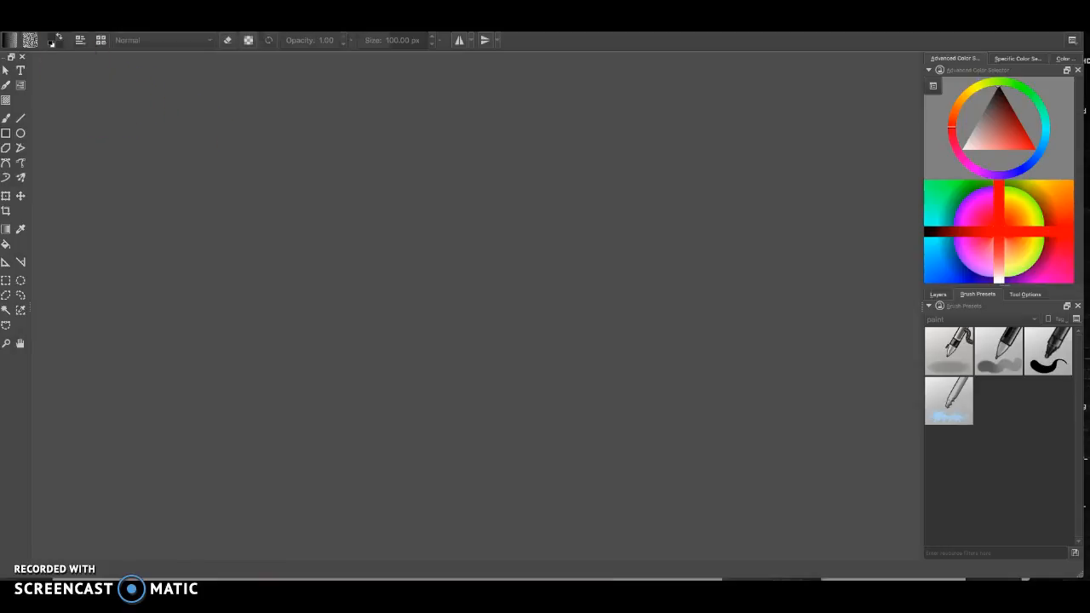
pyautogui.click(63, 11)
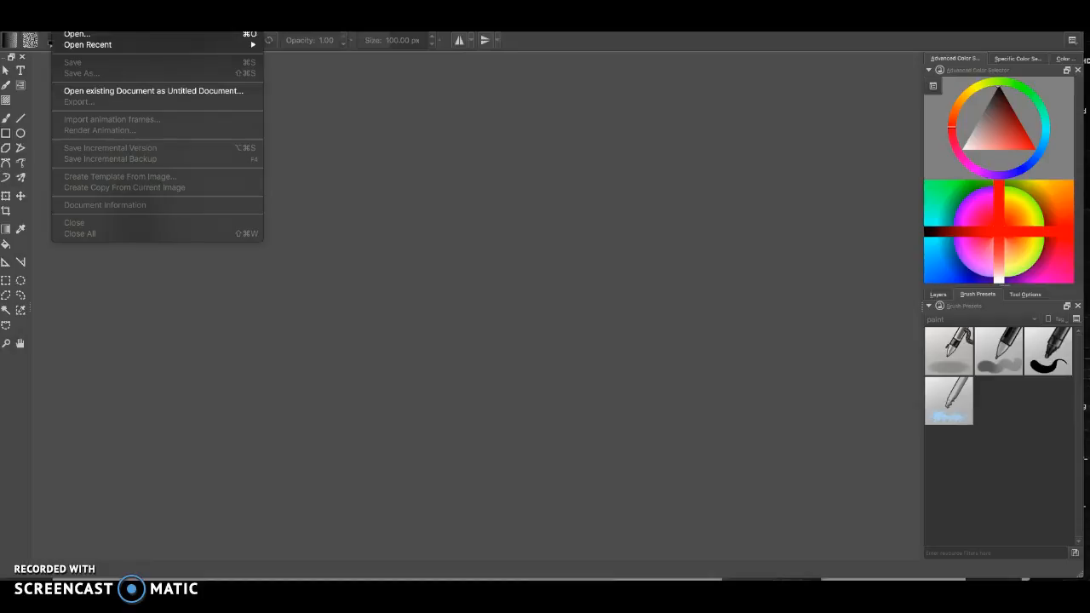
pyautogui.click(77, 23)
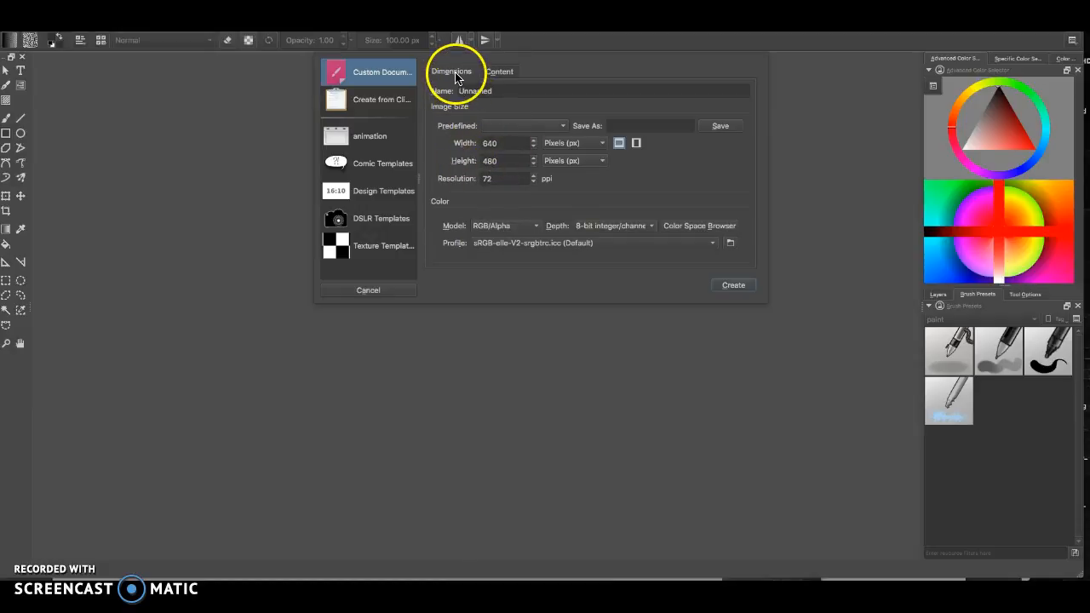
pyautogui.click(494, 73)
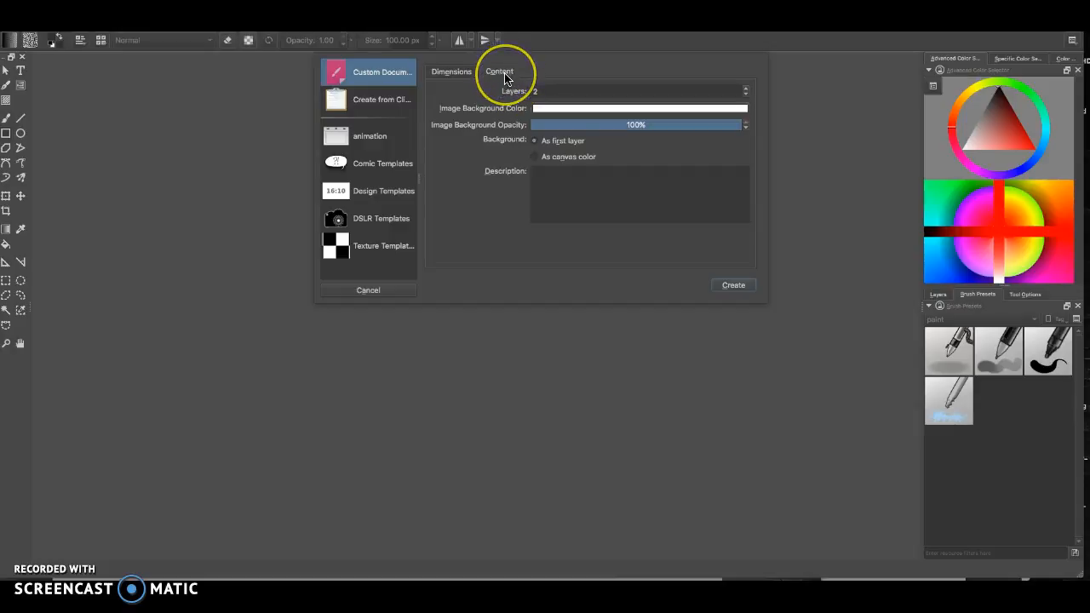
pyautogui.click(451, 71)
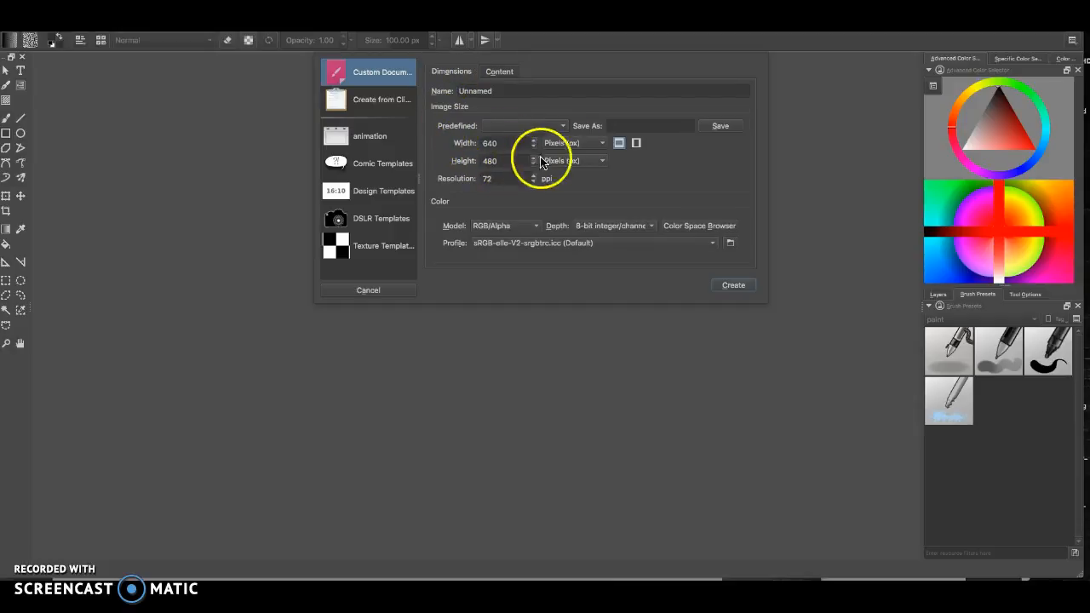
# Create a new 640 x 480 pixel document at 72 ppi, keeping pixels as the unit
pyautogui.click(568, 143)
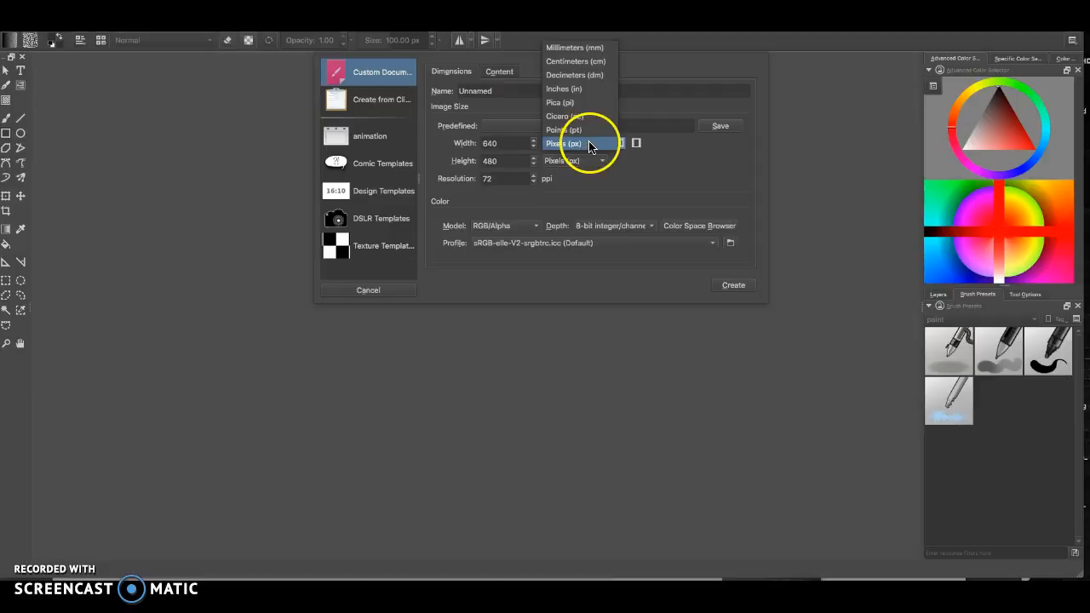
pyautogui.click(580, 143)
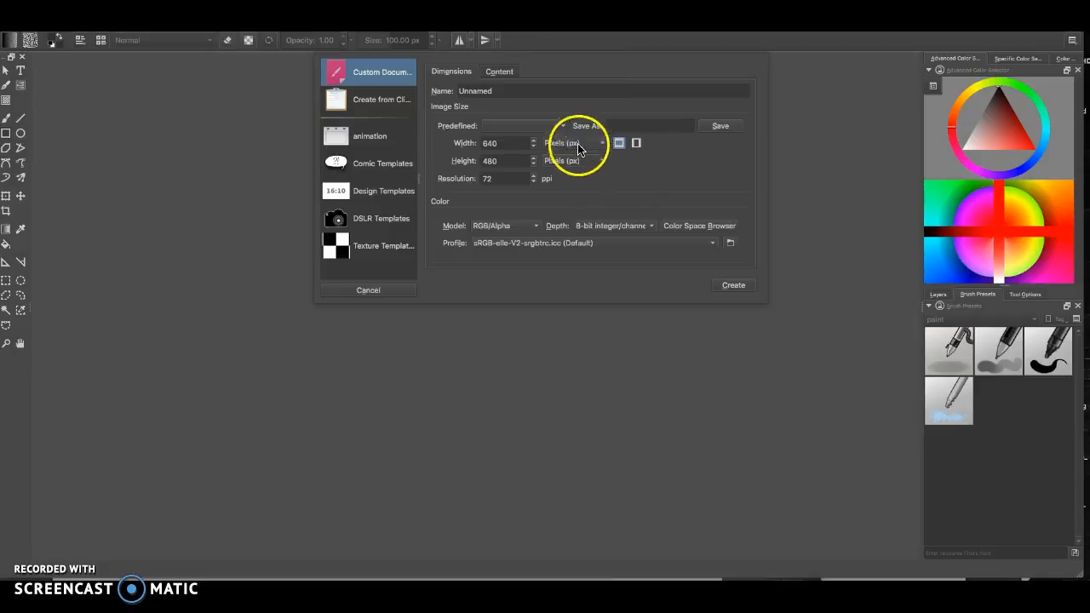
pyautogui.doubleClick(496, 144)
pyautogui.click(467, 163)
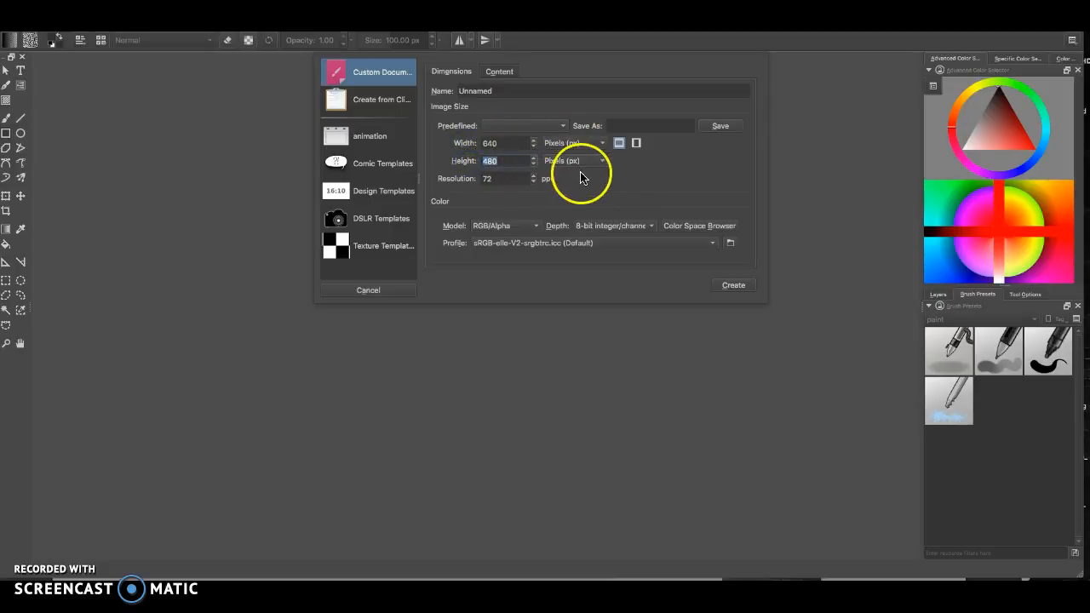
pyautogui.click(464, 178)
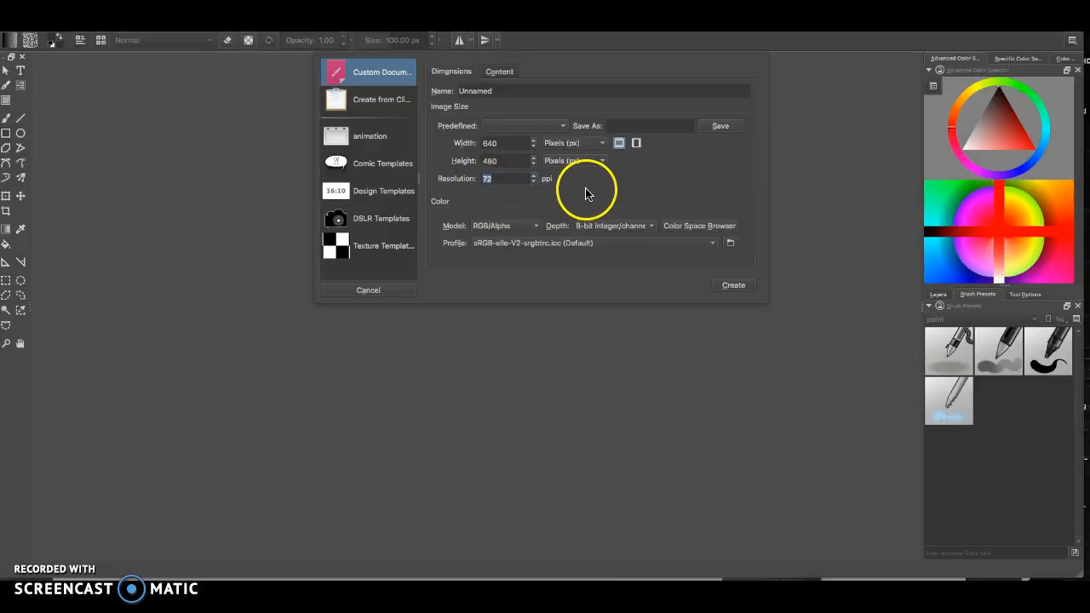
pyautogui.click(730, 288)
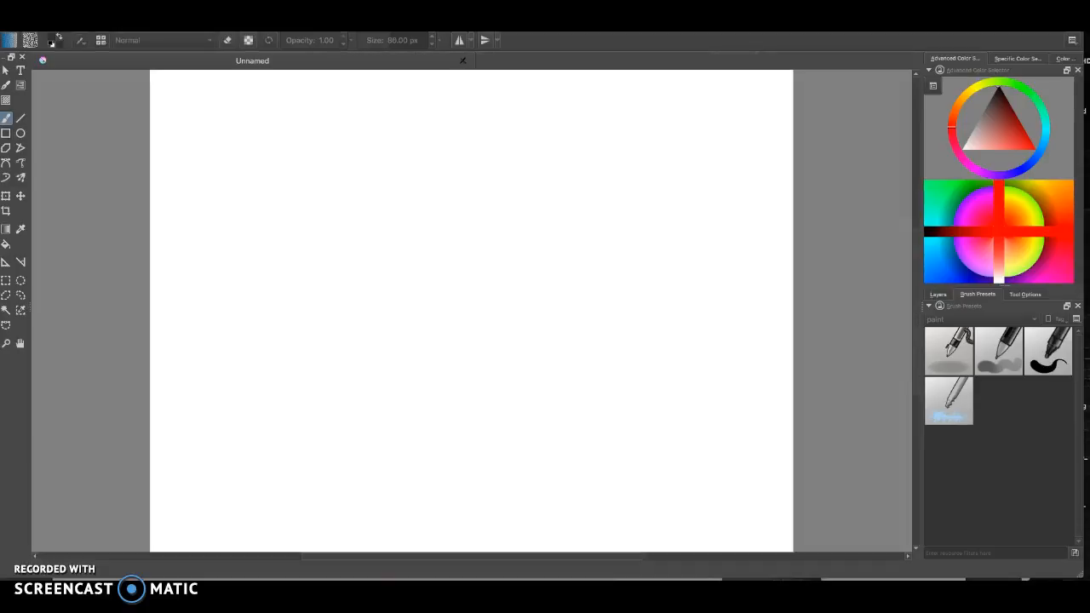
# Paint overlapping blue brush strokes across the middle of the canvas
pyautogui.scroll(-1, 550, 287)
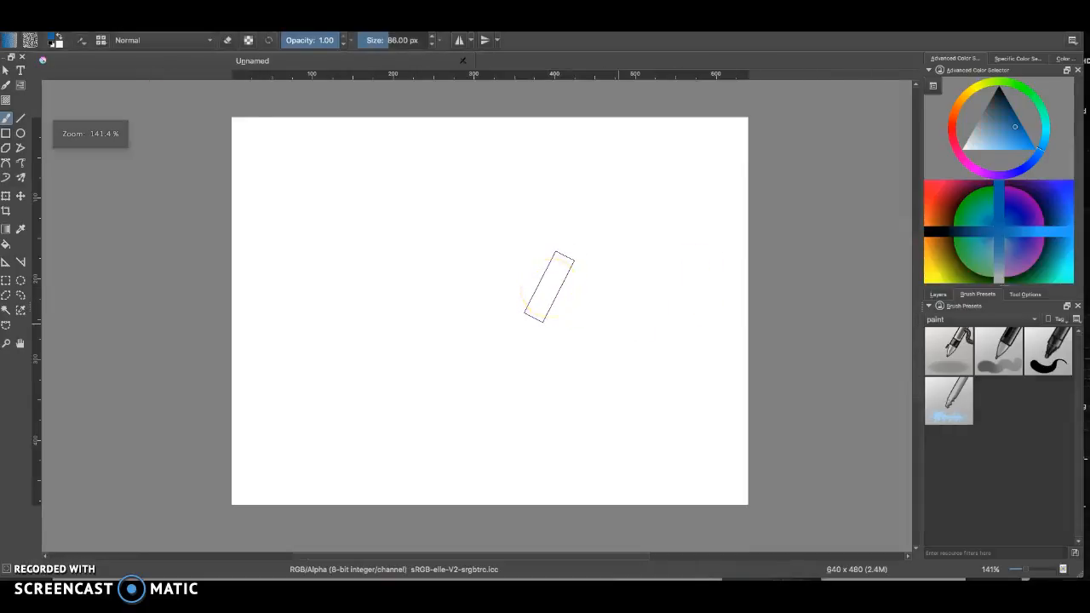
pyautogui.scroll(1, 515, 297)
pyautogui.scroll(-4, 515, 297)
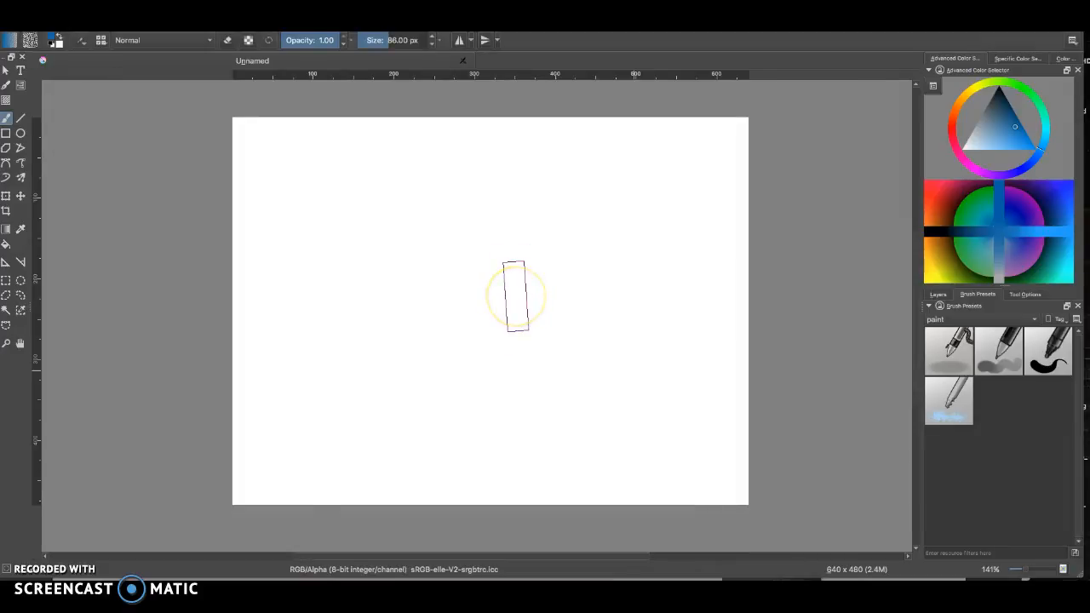
pyautogui.scroll(4, 515, 297)
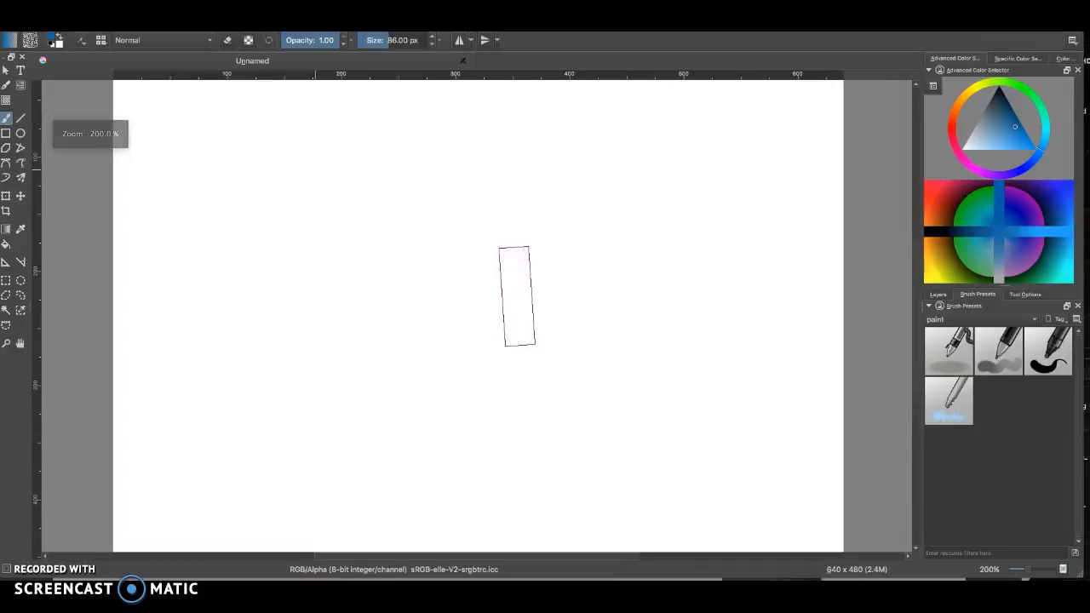
pyautogui.scroll(1, 517, 296)
pyautogui.scroll(-3, 517, 297)
pyautogui.scroll(1, 517, 296)
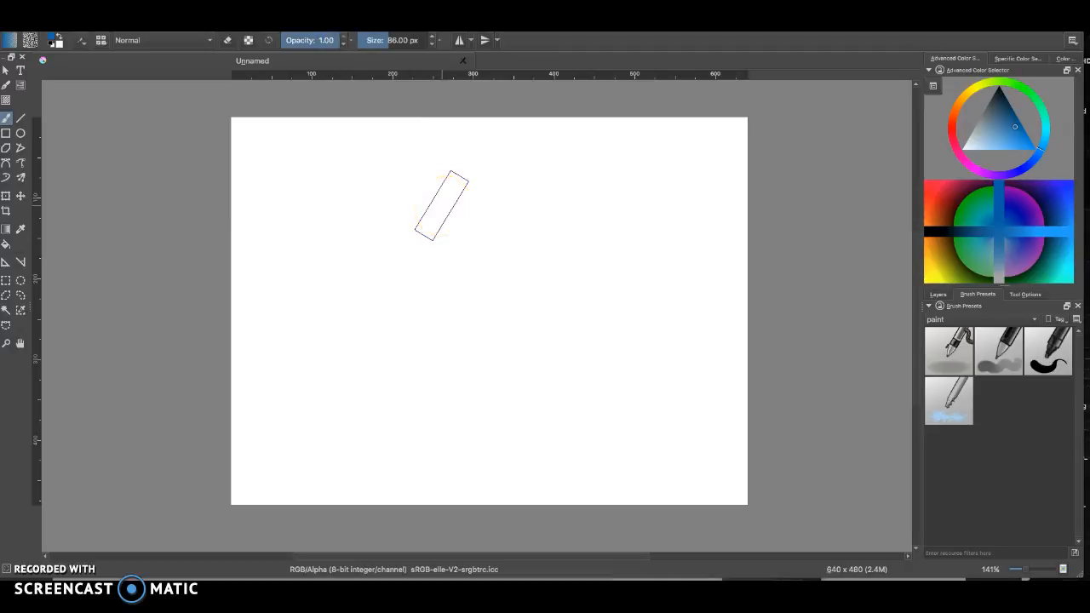
pyautogui.moveTo(525, 246)
pyautogui.mouseDown()
pyautogui.moveTo(513, 277)
pyautogui.moveTo(525, 289)
pyautogui.moveTo(556, 255)
pyautogui.moveTo(515, 326)
pyautogui.mouseUp()
pyautogui.moveTo(480, 293)
pyautogui.mouseDown()
pyautogui.moveTo(505, 307)
pyautogui.moveTo(558, 237)
pyautogui.moveTo(577, 340)
pyautogui.moveTo(487, 300)
pyautogui.moveTo(455, 263)
pyautogui.moveTo(495, 326)
pyautogui.moveTo(505, 240)
pyautogui.moveTo(535, 297)
pyautogui.moveTo(515, 279)
pyautogui.moveTo(506, 344)
pyautogui.moveTo(471, 267)
pyautogui.moveTo(428, 352)
pyautogui.moveTo(480, 401)
pyautogui.moveTo(387, 413)
pyautogui.moveTo(341, 395)
pyautogui.moveTo(346, 254)
pyautogui.moveTo(336, 237)
pyautogui.moveTo(440, 291)
pyautogui.moveTo(484, 260)
pyautogui.moveTo(619, 261)
pyautogui.moveTo(631, 287)
pyautogui.moveTo(627, 341)
pyautogui.mouseUp()
# Show the layers list and pick a teal colour in the colour selector
pyautogui.click(919, 64)
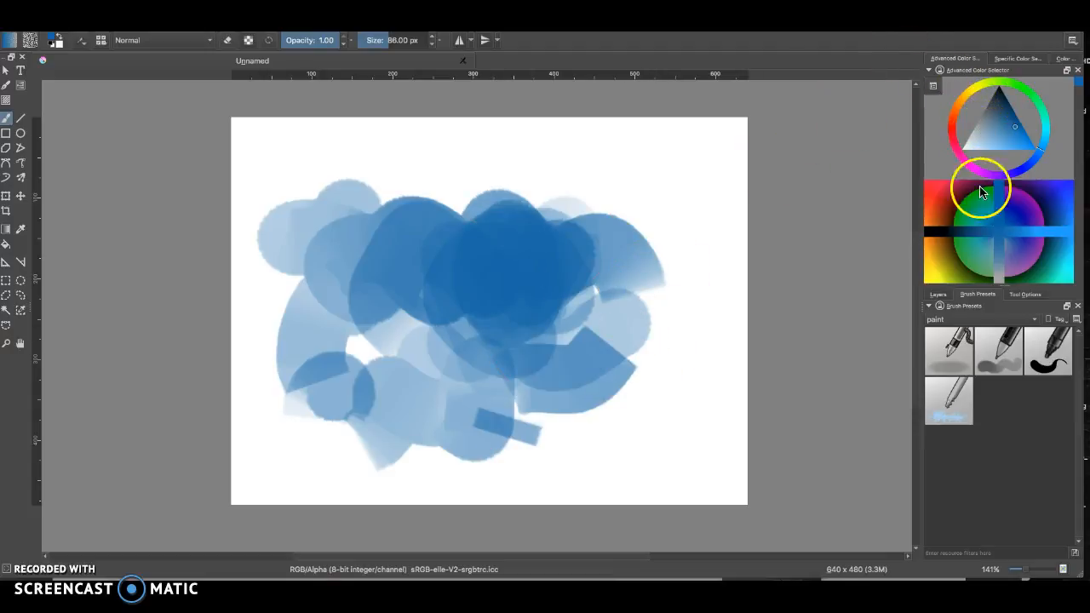
pyautogui.click(937, 294)
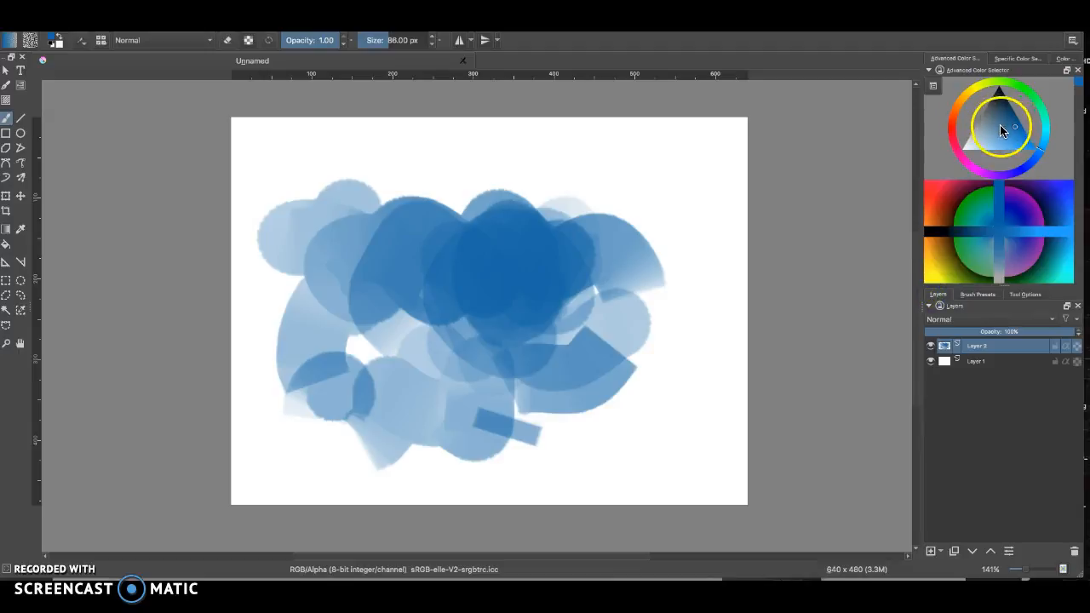
pyautogui.moveTo(1006, 119); pyautogui.dragTo(953, 124)
pyautogui.moveTo(1011, 124)
pyautogui.mouseDown()
pyautogui.moveTo(986, 116)
pyautogui.moveTo(990, 82)
pyautogui.moveTo(1024, 86)
pyautogui.mouseUp()
pyautogui.moveTo(1031, 129); pyautogui.dragTo(1044, 128)
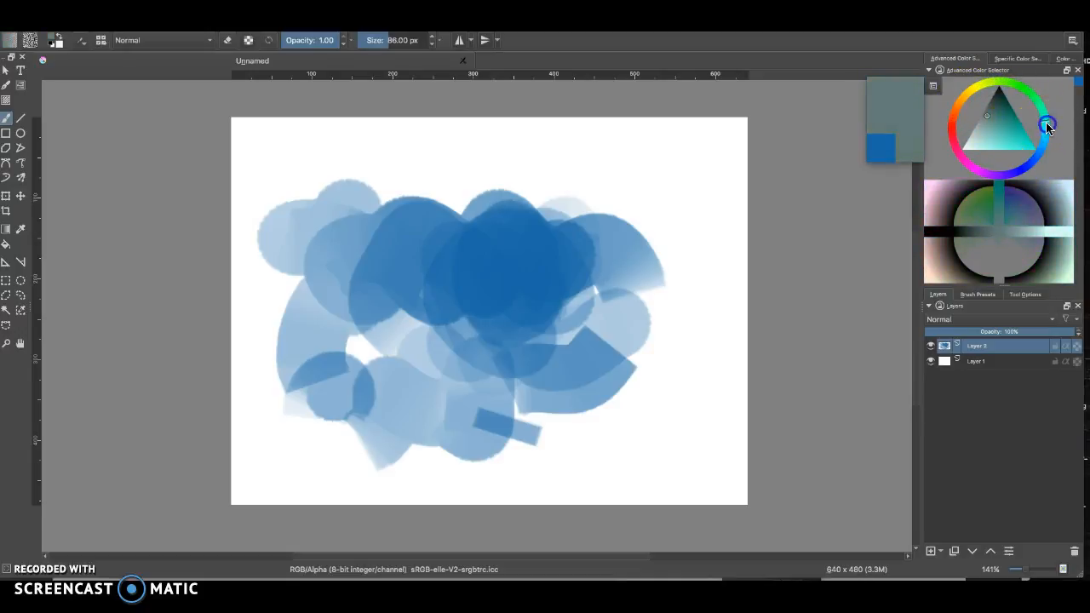
pyautogui.click(1022, 132)
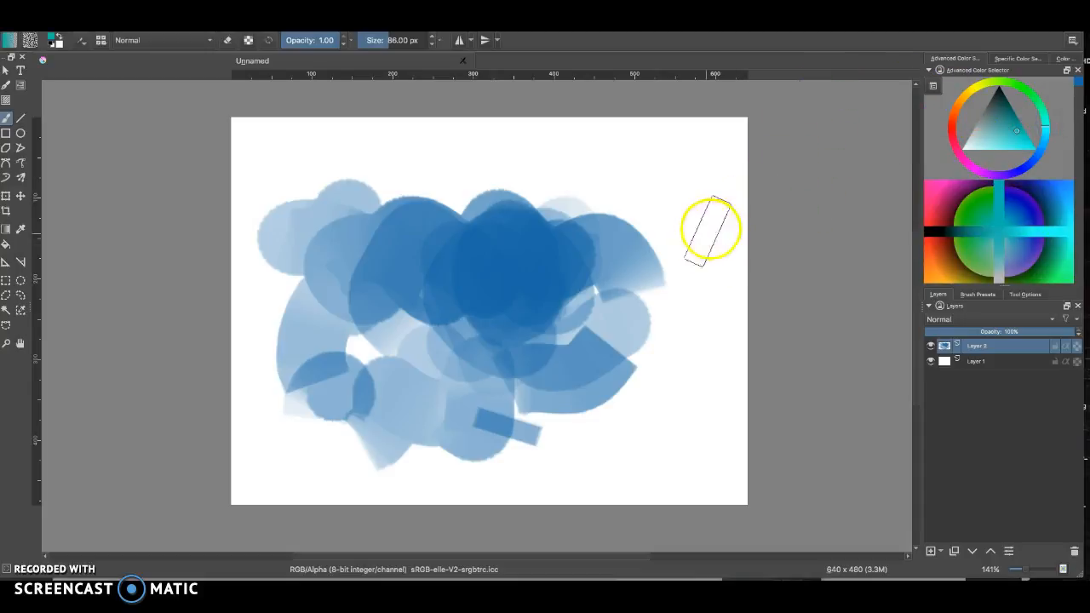
# Paint teal brush strokes over the right side of the blue shapes
pyautogui.moveTo(676, 225)
pyautogui.mouseDown()
pyautogui.moveTo(617, 229)
pyautogui.moveTo(593, 240)
pyautogui.moveTo(601, 297)
pyautogui.mouseUp()
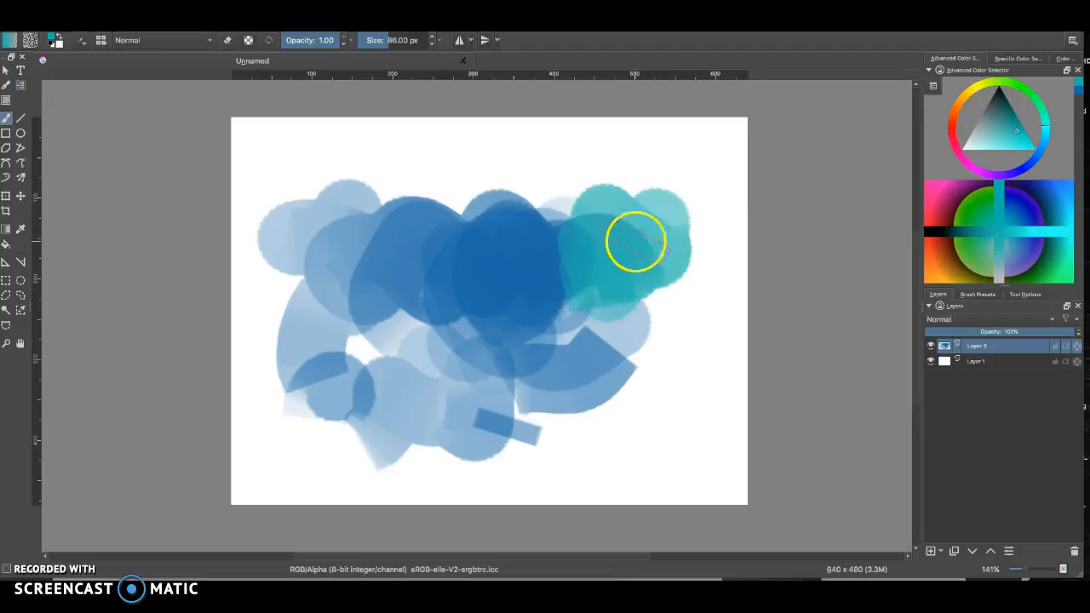
pyautogui.moveTo(621, 254)
pyautogui.mouseDown()
pyautogui.moveTo(602, 304)
pyautogui.moveTo(596, 355)
pyautogui.moveTo(566, 325)
pyautogui.mouseUp()
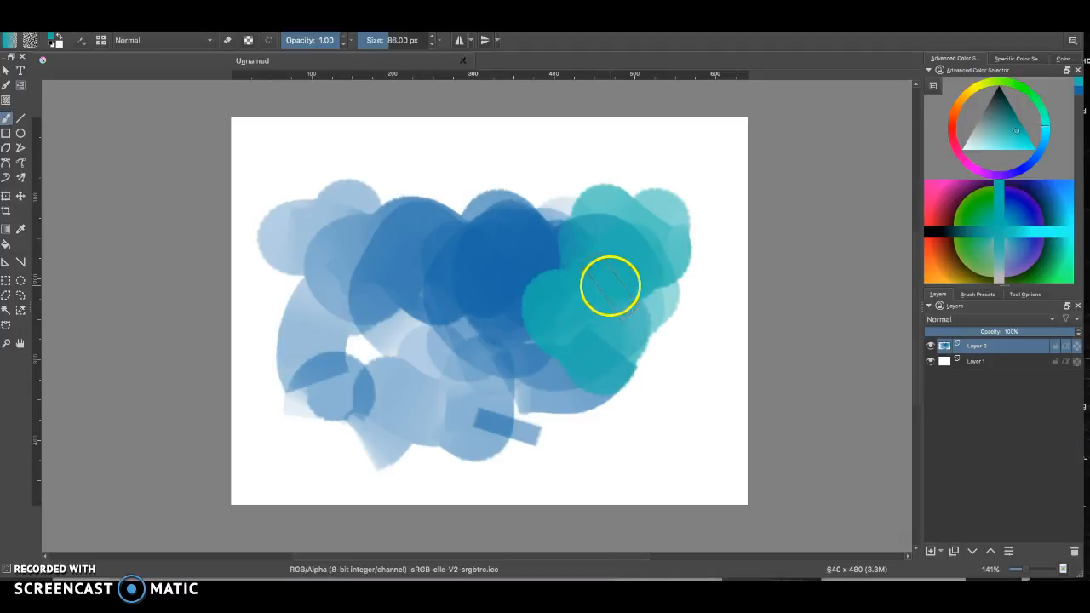
pyautogui.moveTo(631, 282)
pyautogui.mouseDown()
pyautogui.moveTo(684, 267)
pyautogui.moveTo(678, 254)
pyautogui.moveTo(580, 224)
pyautogui.moveTo(589, 228)
pyautogui.moveTo(564, 251)
pyautogui.moveTo(548, 297)
pyautogui.mouseUp()
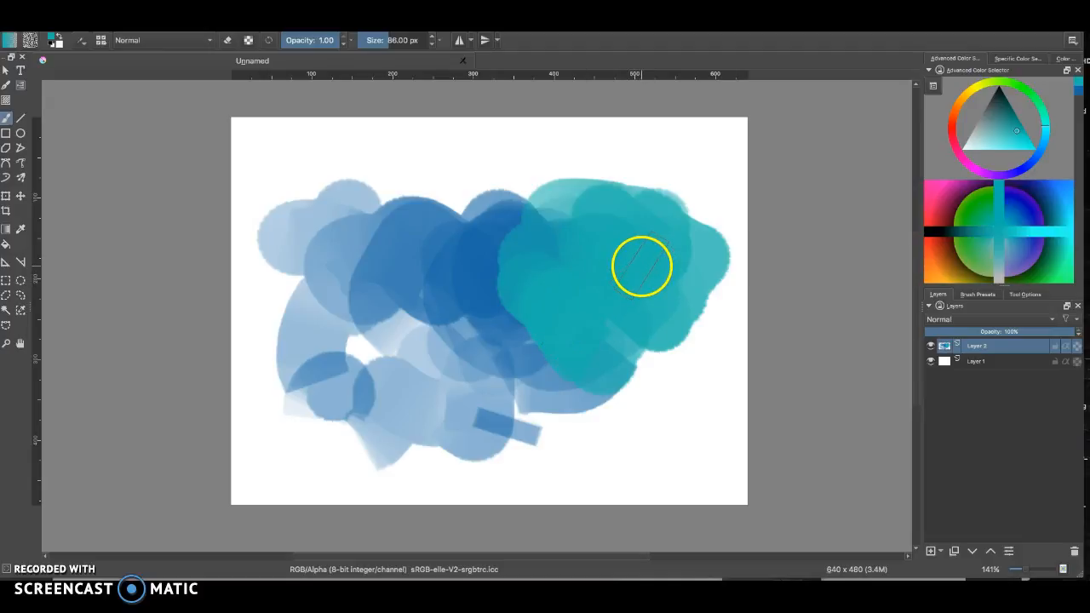
pyautogui.moveTo(621, 214); pyautogui.dragTo(622, 353)
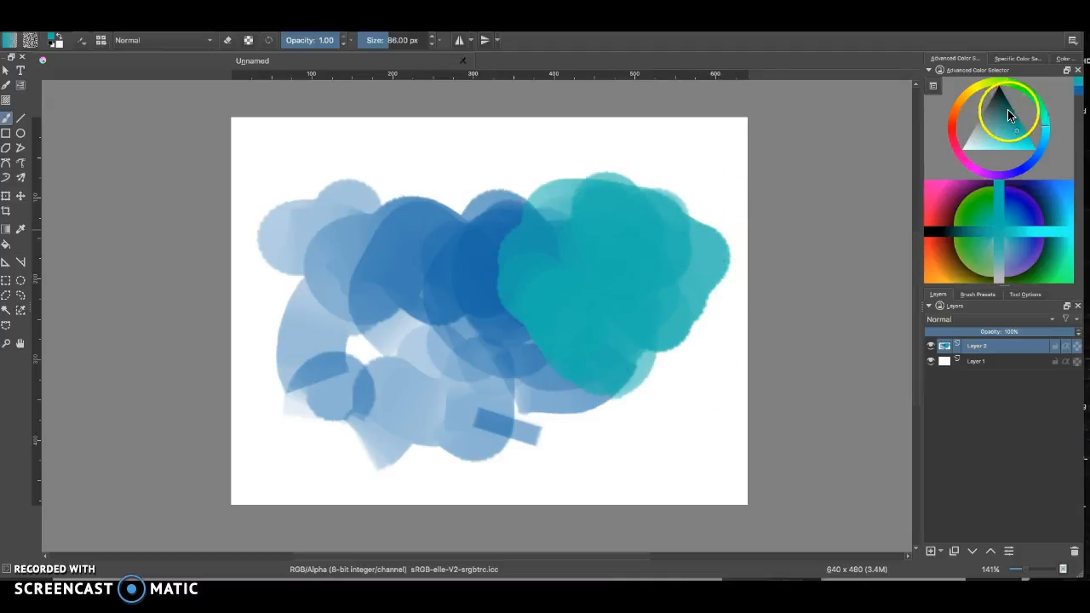
# Pick yellow, paint a broad yellow stroke on a new temporary layer, and delete that layer again
pyautogui.click(1009, 117)
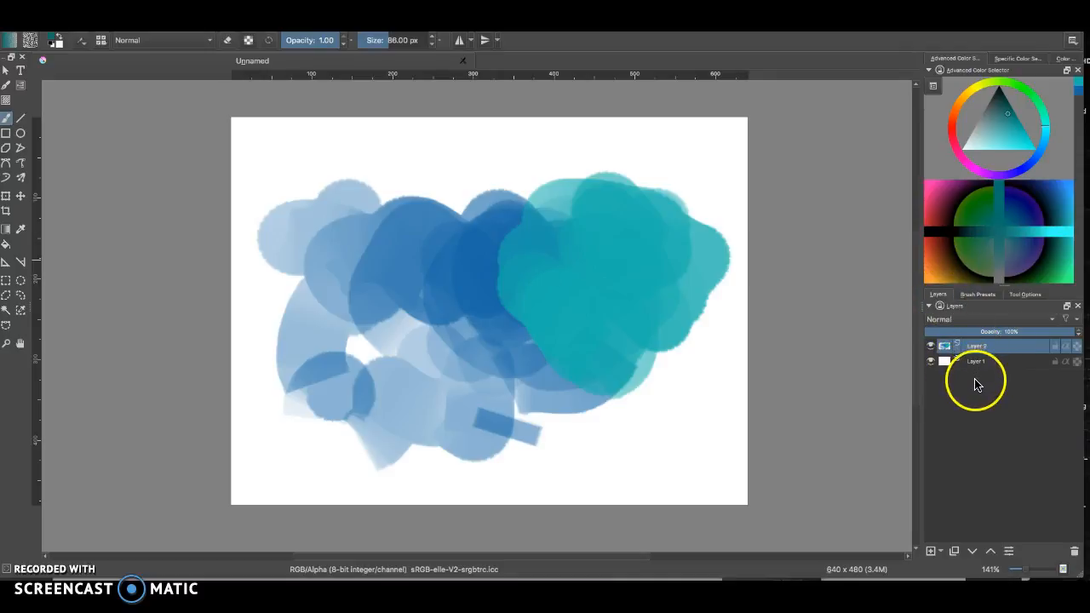
pyautogui.click(931, 551)
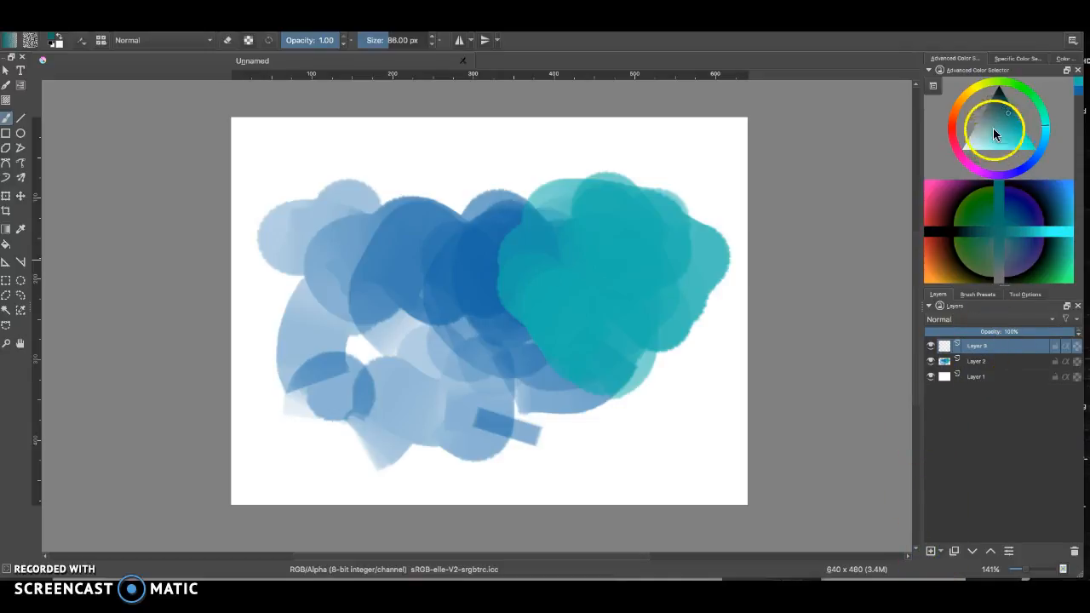
pyautogui.click(971, 92)
pyautogui.moveTo(1020, 131); pyautogui.dragTo(1029, 141)
pyautogui.moveTo(464, 281)
pyautogui.mouseDown()
pyautogui.moveTo(497, 241)
pyautogui.moveTo(543, 270)
pyautogui.moveTo(437, 360)
pyautogui.moveTo(420, 236)
pyautogui.moveTo(544, 316)
pyautogui.moveTo(649, 353)
pyautogui.mouseUp()
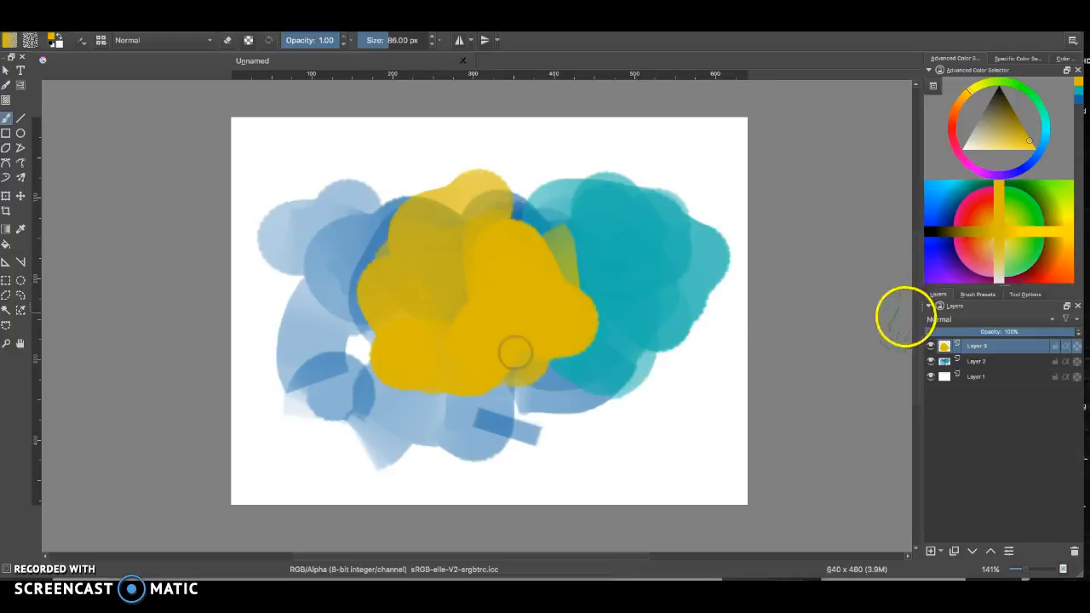
pyautogui.click(1075, 551)
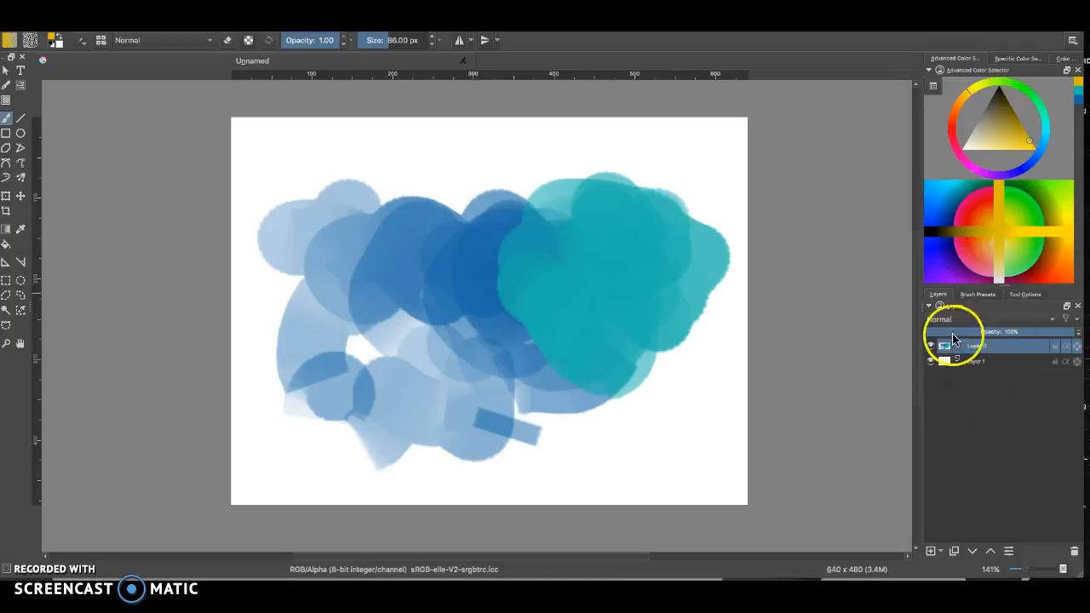
# Open the brush presets and show every preset by setting the tag filter to All
pyautogui.click(976, 295)
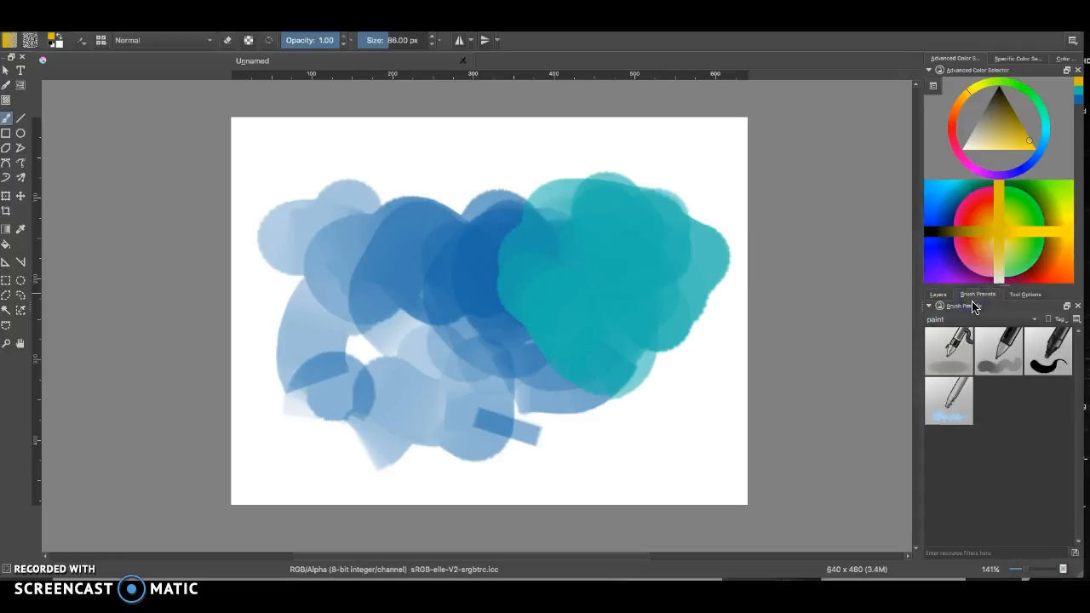
pyautogui.click(972, 303)
pyautogui.click(969, 320)
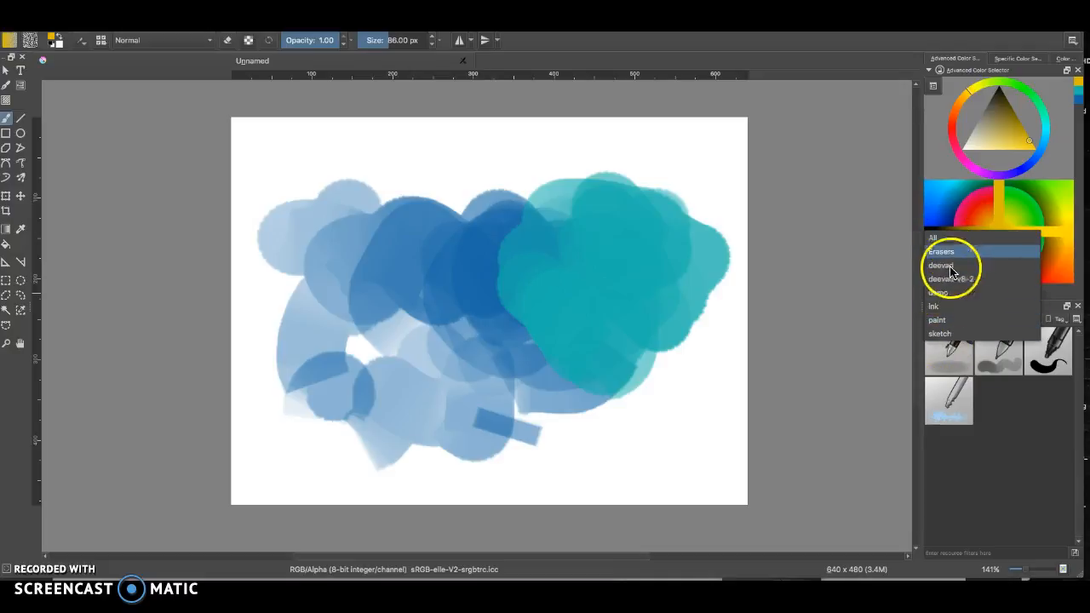
pyautogui.click(941, 240)
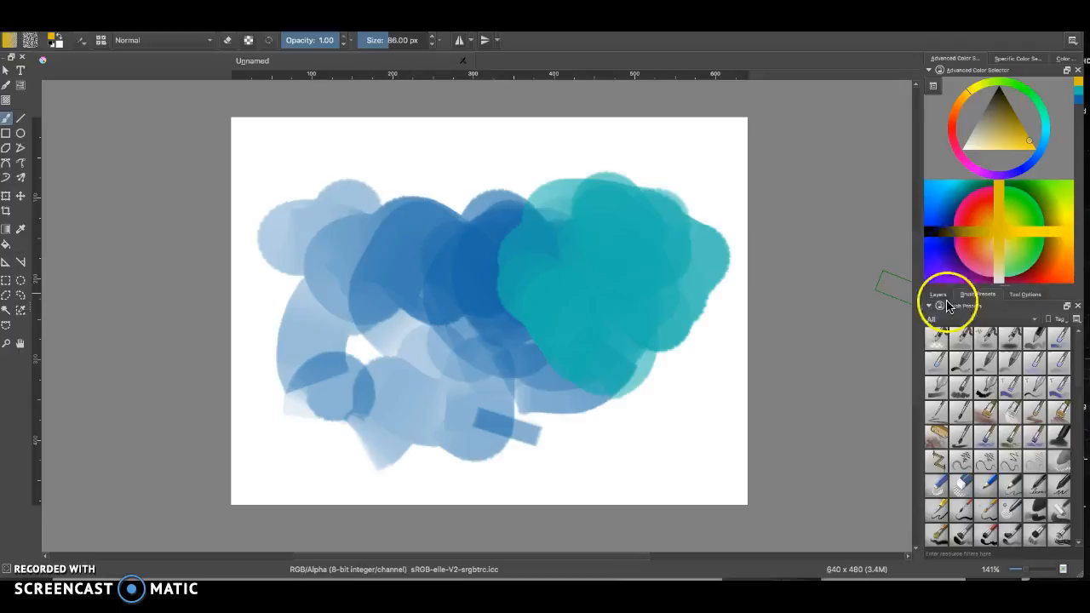
pyautogui.scroll(-8, 1077, 364)
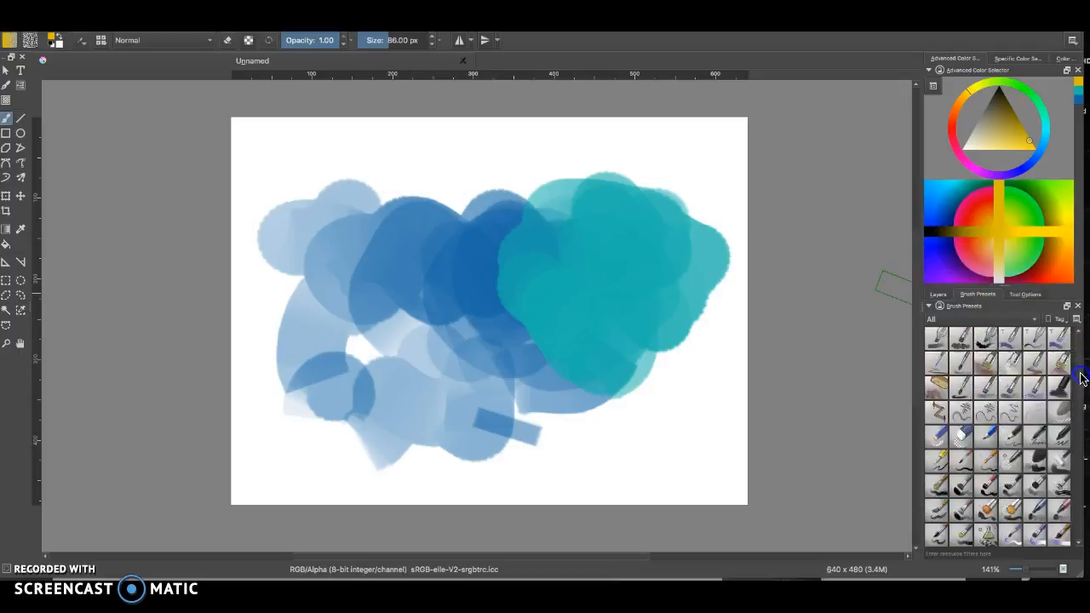
pyautogui.scroll(-8, 1076, 365)
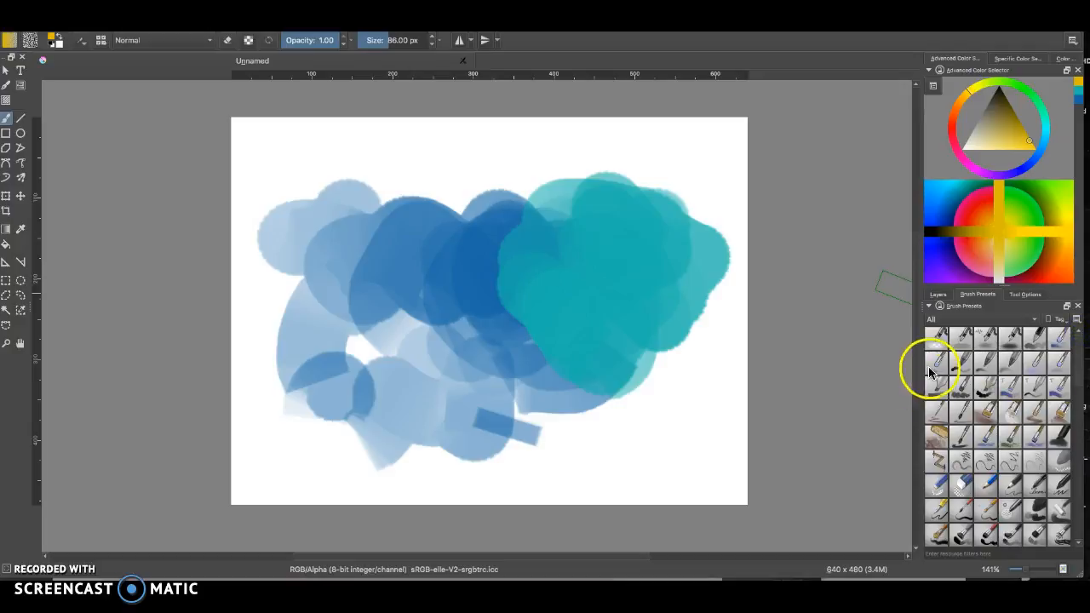
# Choose the soft airbrush preset and spray a faint yellow glow across the middle of the canvas
pyautogui.click(961, 338)
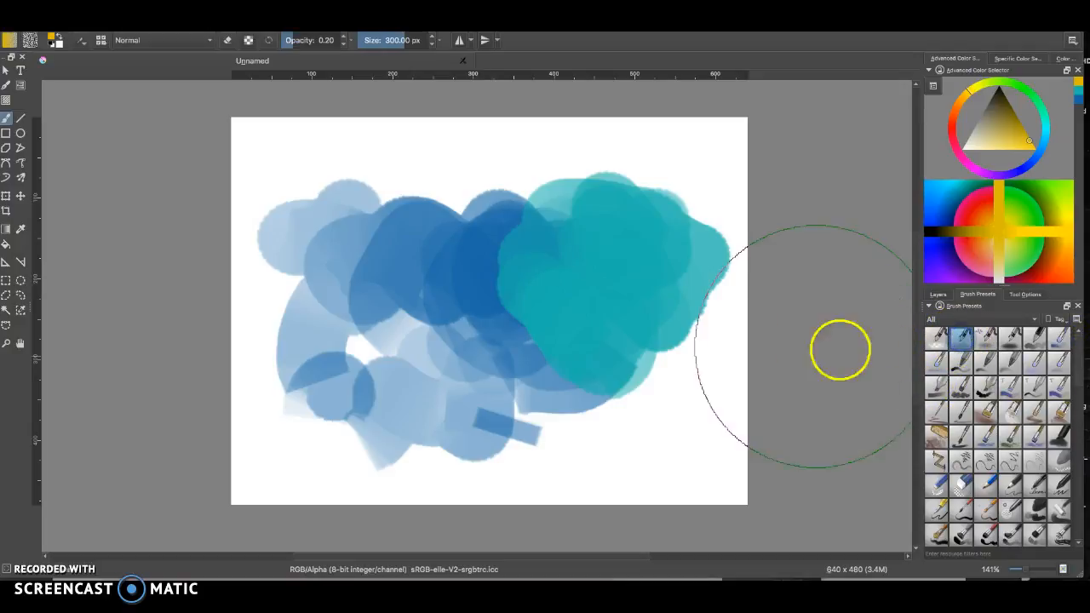
pyautogui.moveTo(621, 345)
pyautogui.mouseDown()
pyautogui.moveTo(384, 276)
pyautogui.moveTo(546, 287)
pyautogui.moveTo(498, 287)
pyautogui.moveTo(510, 250)
pyautogui.moveTo(525, 334)
pyautogui.moveTo(471, 339)
pyautogui.moveTo(551, 229)
pyautogui.moveTo(609, 230)
pyautogui.moveTo(587, 303)
pyautogui.moveTo(459, 305)
pyautogui.moveTo(412, 275)
pyautogui.moveTo(540, 295)
pyautogui.moveTo(544, 322)
pyautogui.moveTo(756, 378)
pyautogui.mouseUp()
pyautogui.click(1011, 339)
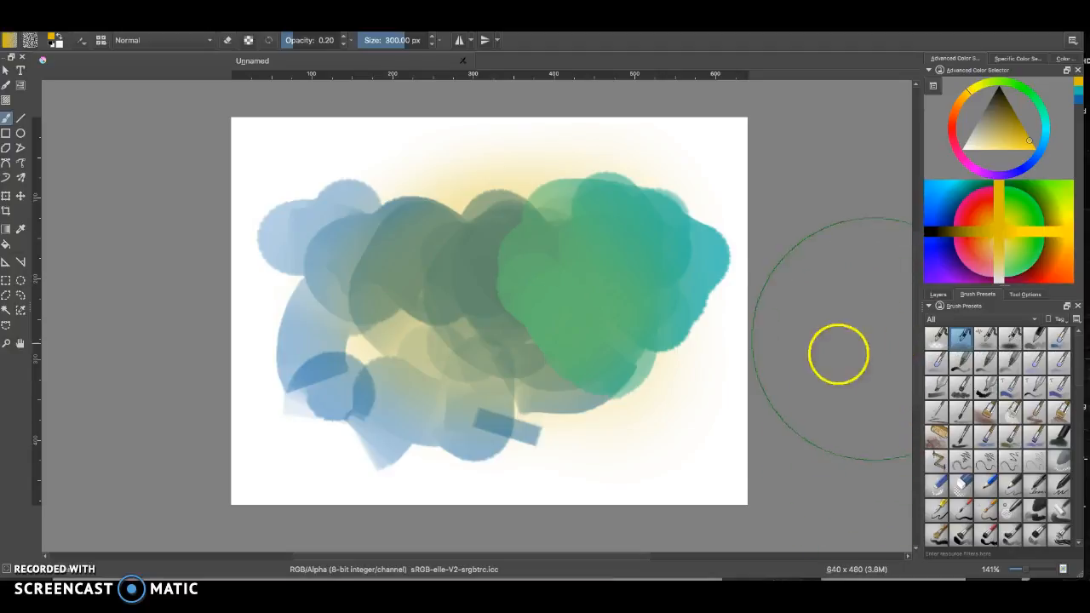
# Choose a round brush preset and paint yellow squiggles, a large blob and a zigzag over the shapes
pyautogui.click(961, 361)
pyautogui.moveTo(628, 214)
pyautogui.mouseDown()
pyautogui.moveTo(669, 155)
pyautogui.moveTo(511, 202)
pyautogui.mouseUp()
pyautogui.moveTo(562, 252)
pyautogui.mouseDown()
pyautogui.moveTo(546, 277)
pyautogui.moveTo(443, 312)
pyautogui.moveTo(362, 361)
pyautogui.mouseUp()
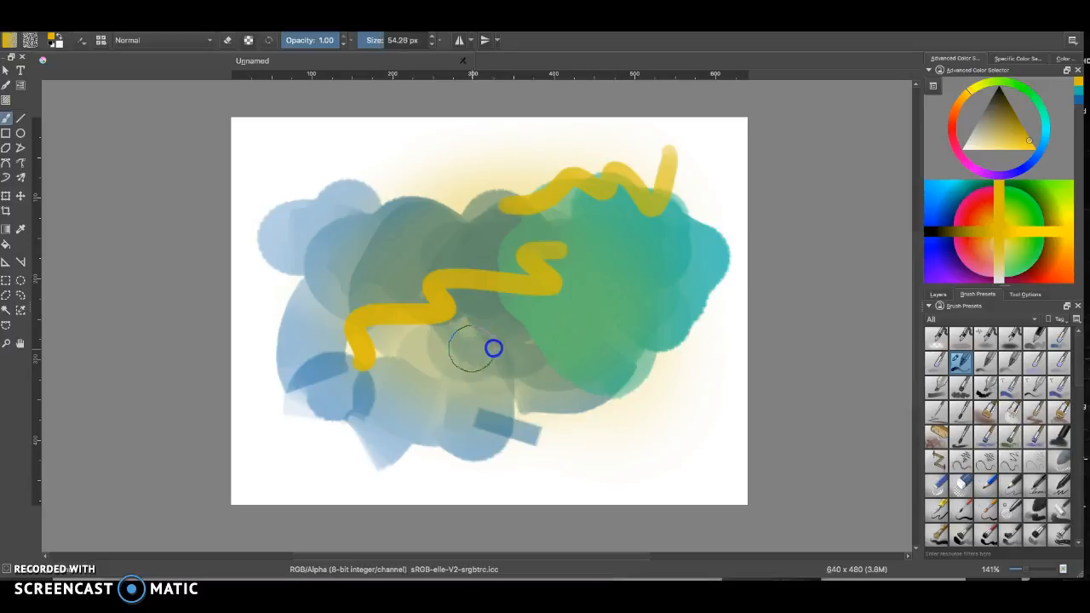
pyautogui.moveTo(535, 349)
pyautogui.mouseDown()
pyautogui.moveTo(496, 355)
pyautogui.moveTo(550, 382)
pyautogui.moveTo(477, 387)
pyautogui.moveTo(518, 430)
pyautogui.mouseUp()
pyautogui.moveTo(553, 250); pyautogui.dragTo(548, 249)
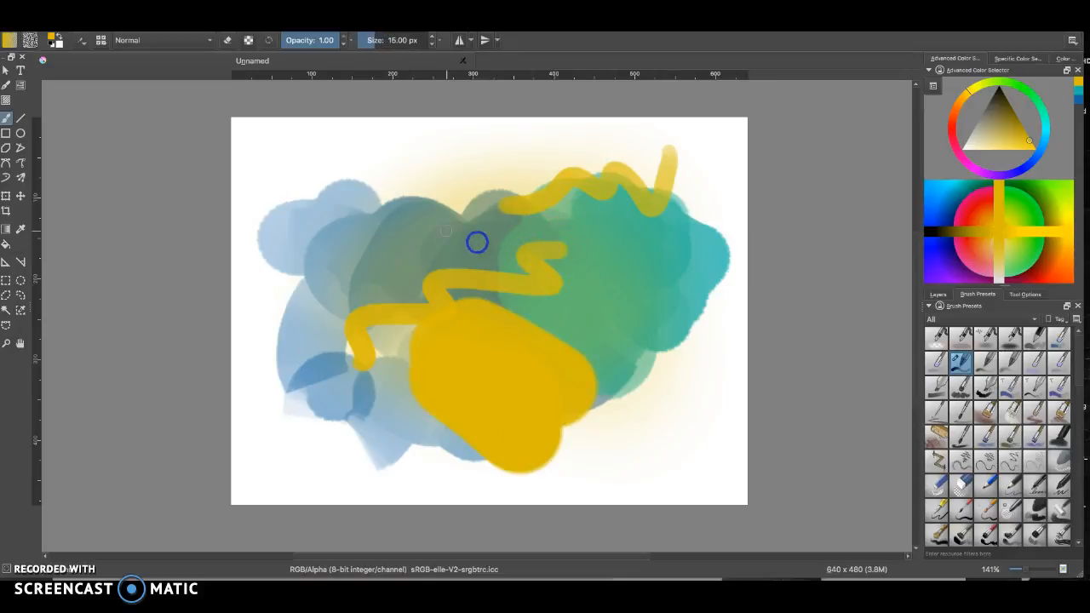
pyautogui.moveTo(384, 226)
pyautogui.mouseDown()
pyautogui.moveTo(316, 287)
pyautogui.moveTo(275, 435)
pyautogui.mouseUp()
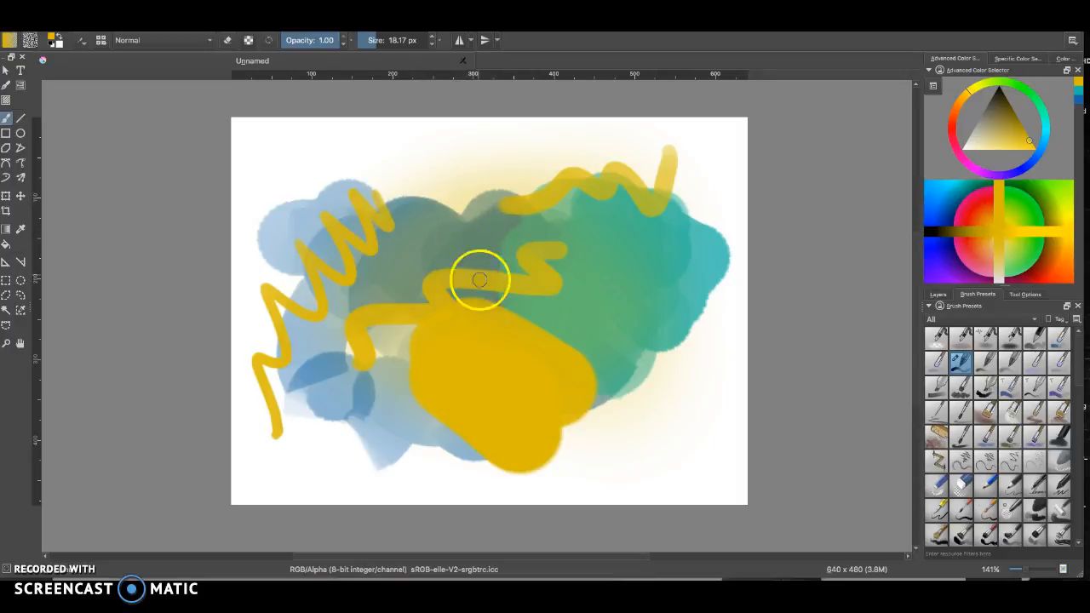
# Show the layers list and clear all paint from Layer 2
pyautogui.click(937, 294)
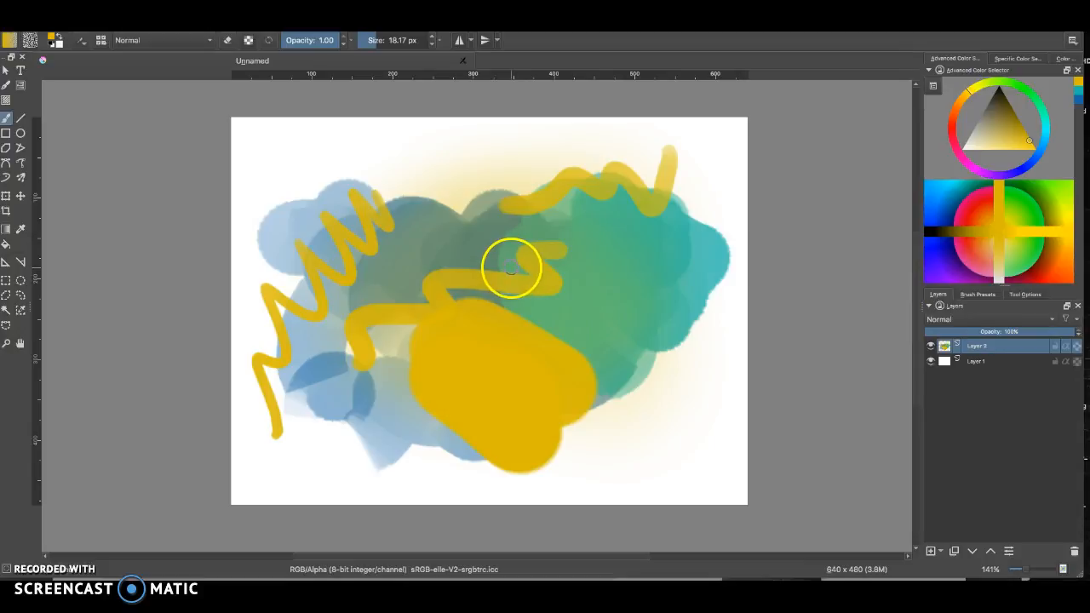
pyautogui.press('Delete')
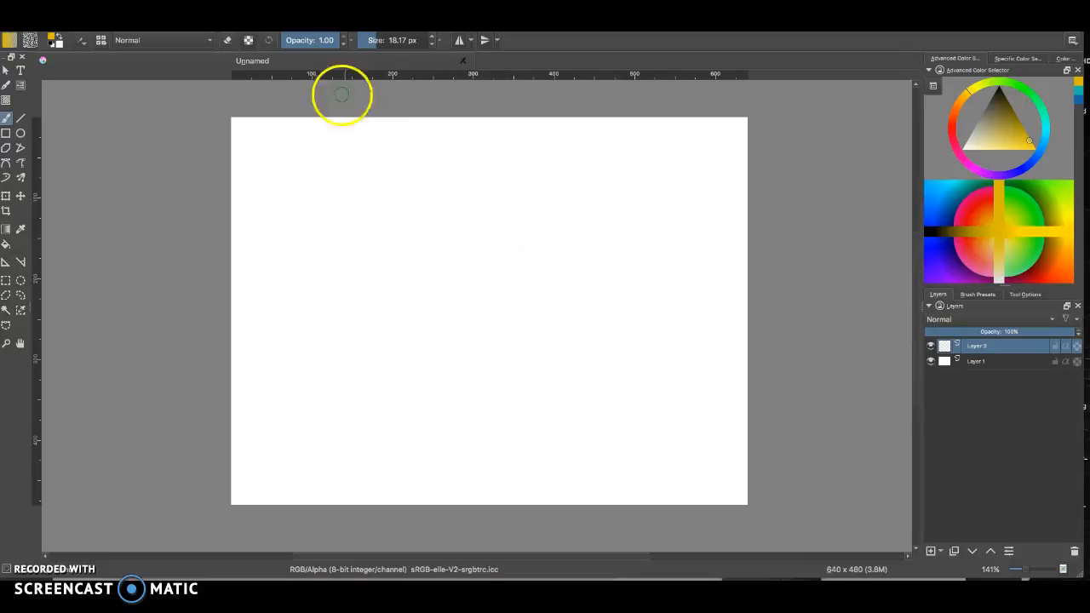
# Paint yellow scribbles at upper left and, at 0.50 opacity, translucent yellow hatching in the centre
pyautogui.moveTo(477, 168)
pyautogui.mouseDown()
pyautogui.moveTo(367, 166)
pyautogui.moveTo(428, 174)
pyautogui.moveTo(350, 178)
pyautogui.moveTo(386, 209)
pyautogui.moveTo(338, 249)
pyautogui.moveTo(379, 196)
pyautogui.moveTo(414, 196)
pyautogui.moveTo(418, 217)
pyautogui.moveTo(377, 287)
pyautogui.mouseUp()
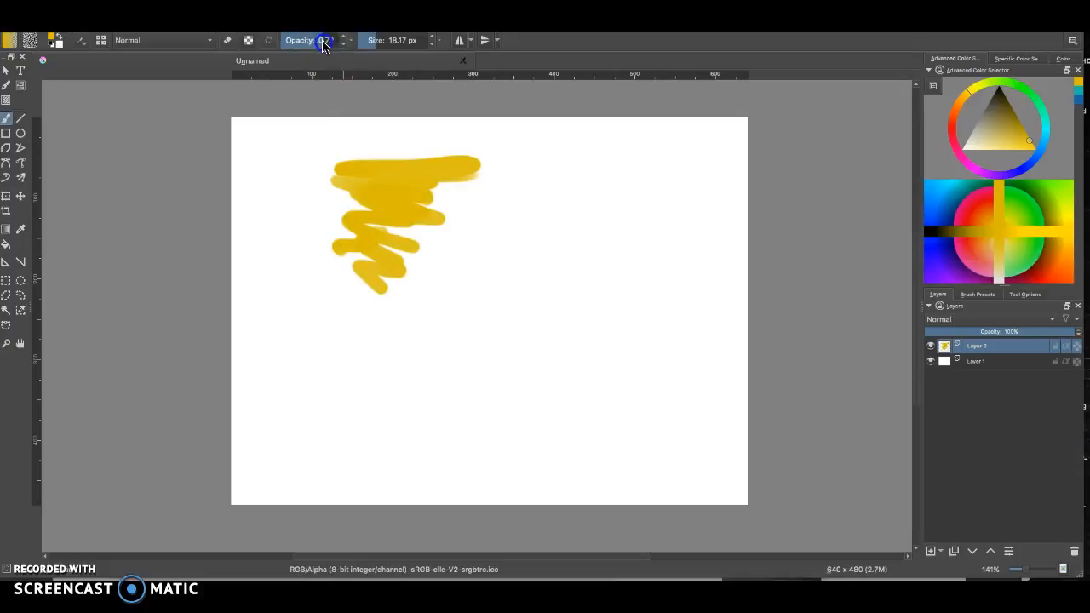
pyautogui.moveTo(447, 215)
pyautogui.mouseDown()
pyautogui.moveTo(485, 235)
pyautogui.moveTo(469, 234)
pyautogui.moveTo(460, 249)
pyautogui.moveTo(527, 294)
pyautogui.moveTo(479, 252)
pyautogui.moveTo(455, 259)
pyautogui.moveTo(532, 367)
pyautogui.moveTo(543, 359)
pyautogui.moveTo(533, 333)
pyautogui.moveTo(549, 319)
pyautogui.moveTo(440, 253)
pyautogui.moveTo(460, 267)
pyautogui.moveTo(503, 342)
pyautogui.mouseUp()
pyautogui.moveTo(505, 279)
pyautogui.mouseDown()
pyautogui.moveTo(477, 323)
pyautogui.moveTo(435, 244)
pyautogui.moveTo(502, 363)
pyautogui.moveTo(516, 312)
pyautogui.mouseUp()
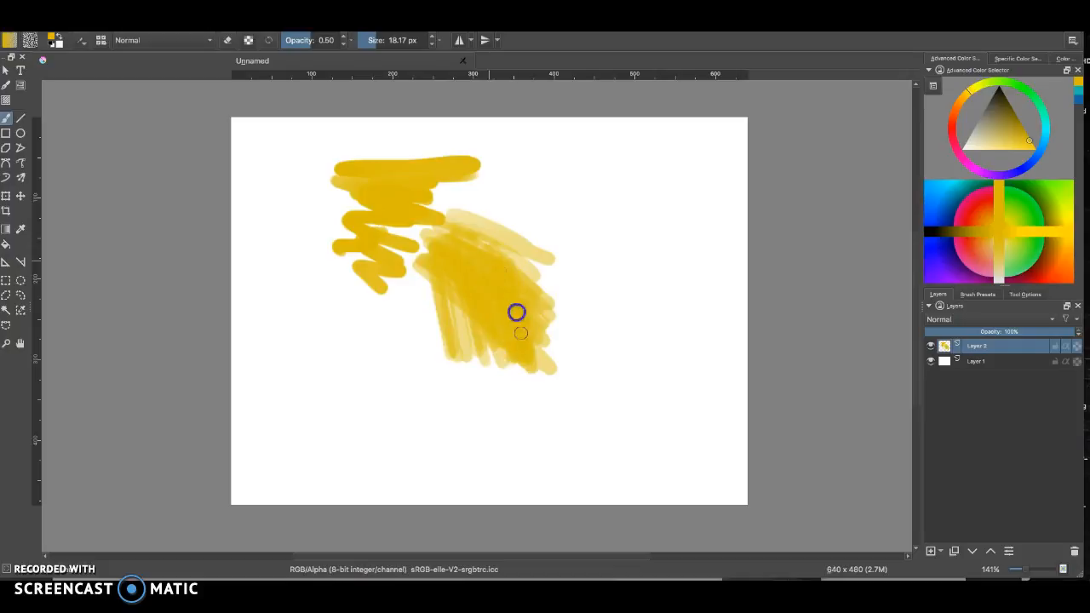
pyautogui.moveTo(477, 272)
pyautogui.mouseDown()
pyautogui.moveTo(474, 350)
pyautogui.moveTo(464, 291)
pyautogui.moveTo(493, 219)
pyautogui.moveTo(476, 239)
pyautogui.moveTo(467, 205)
pyautogui.moveTo(474, 242)
pyautogui.moveTo(522, 156)
pyautogui.moveTo(486, 283)
pyautogui.mouseUp()
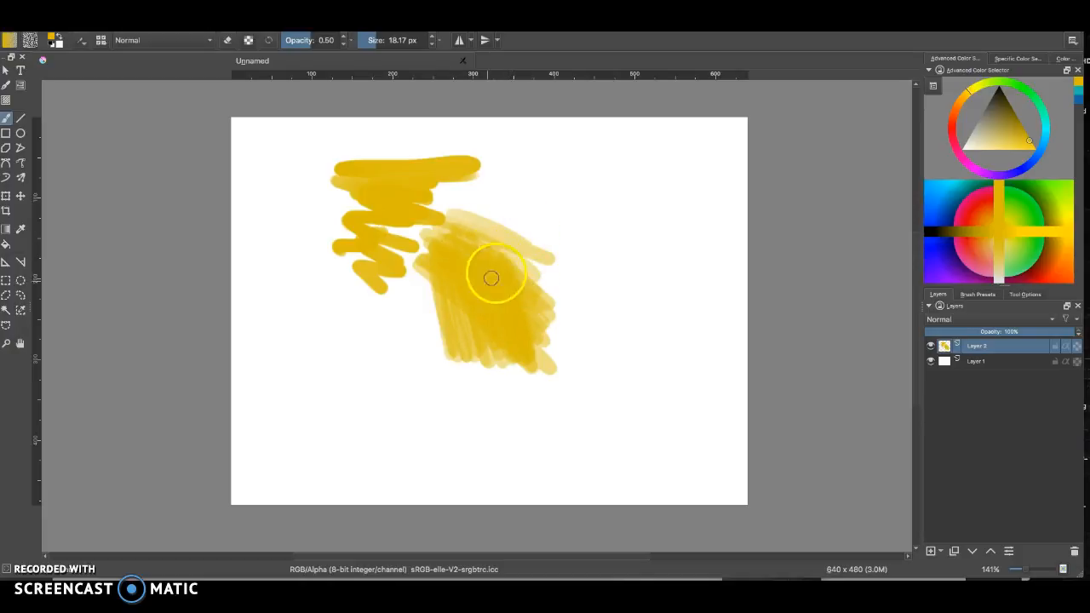
# Pick turquoise from the pop-up palette and paint turquoise strokes beside the hatching at 0.50 and 1.00 opacity
pyautogui.rightClick(505, 291)
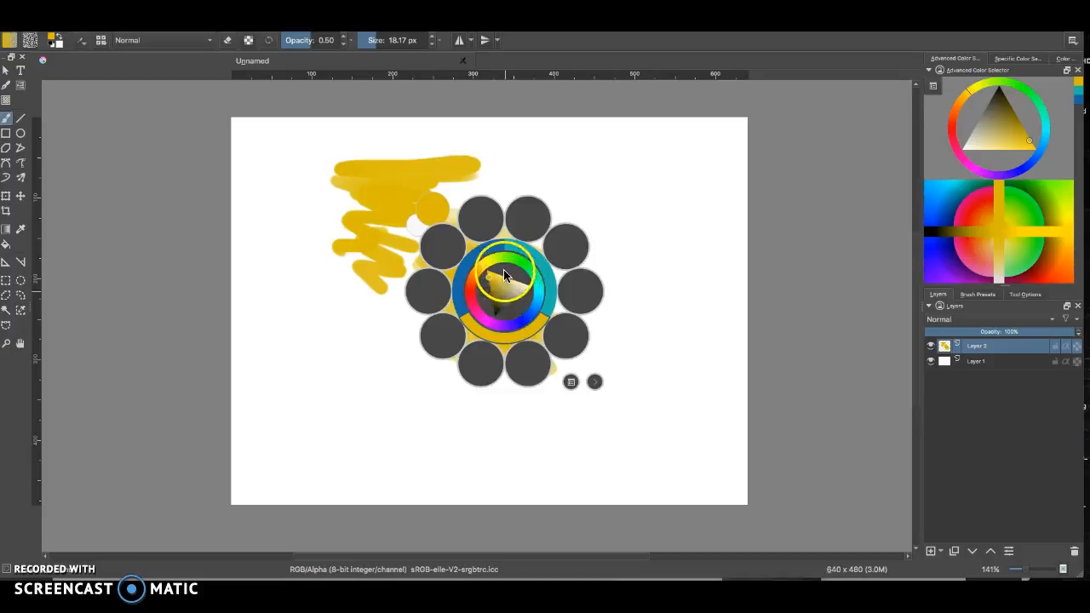
pyautogui.click(514, 264)
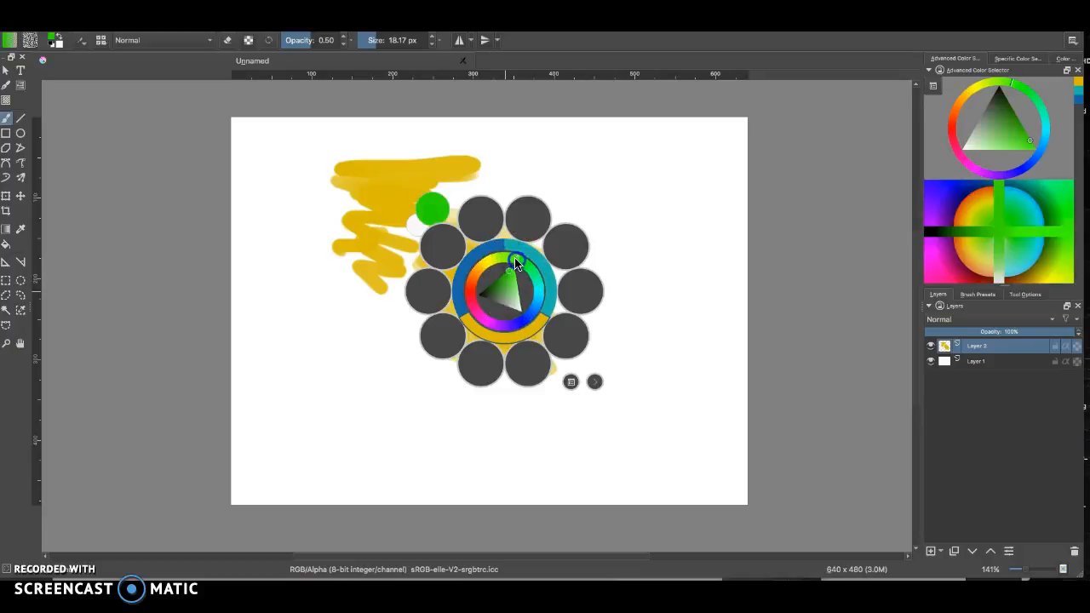
pyautogui.moveTo(511, 274); pyautogui.dragTo(536, 279)
pyautogui.click(524, 282)
pyautogui.click(525, 285)
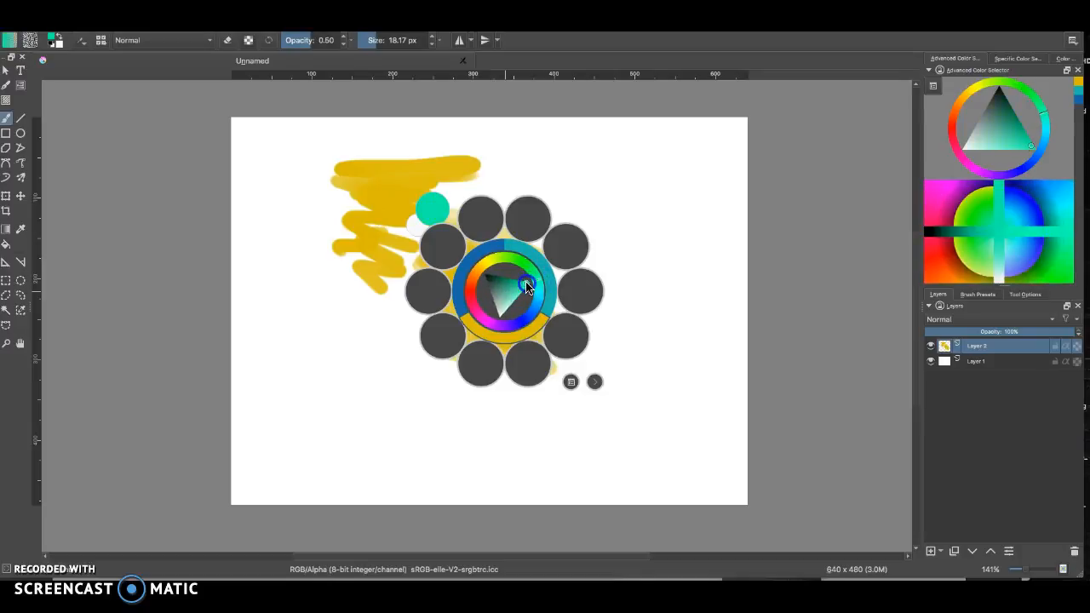
pyautogui.click(625, 253)
pyautogui.moveTo(591, 209)
pyautogui.mouseDown()
pyautogui.moveTo(598, 261)
pyautogui.moveTo(530, 285)
pyautogui.mouseUp()
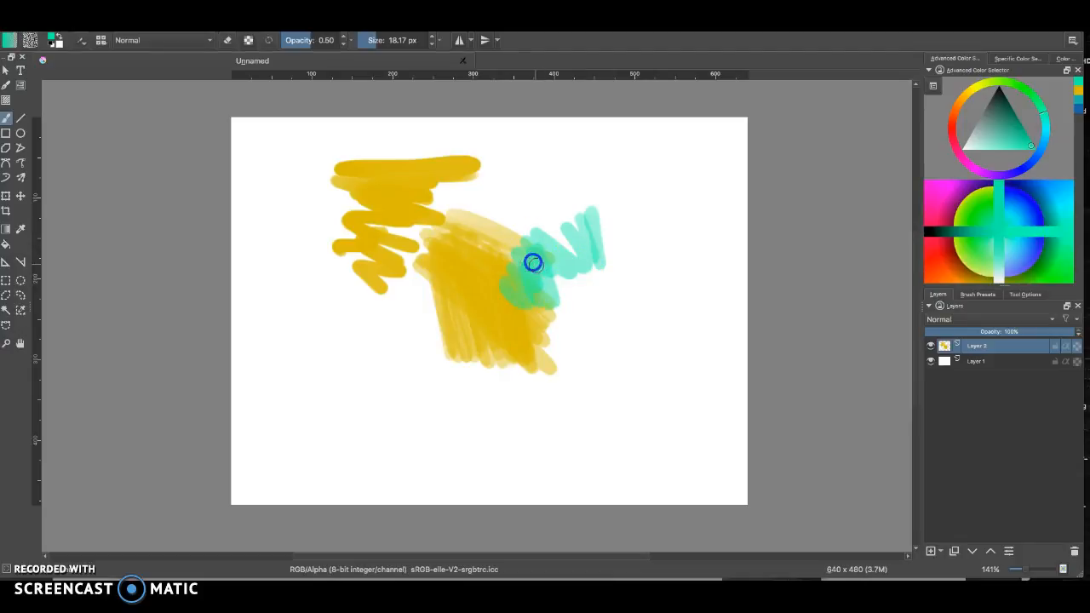
pyautogui.moveTo(307, 42); pyautogui.dragTo(355, 46)
pyautogui.moveTo(581, 210)
pyautogui.mouseDown()
pyautogui.moveTo(605, 294)
pyautogui.moveTo(564, 297)
pyautogui.moveTo(499, 353)
pyautogui.mouseUp()
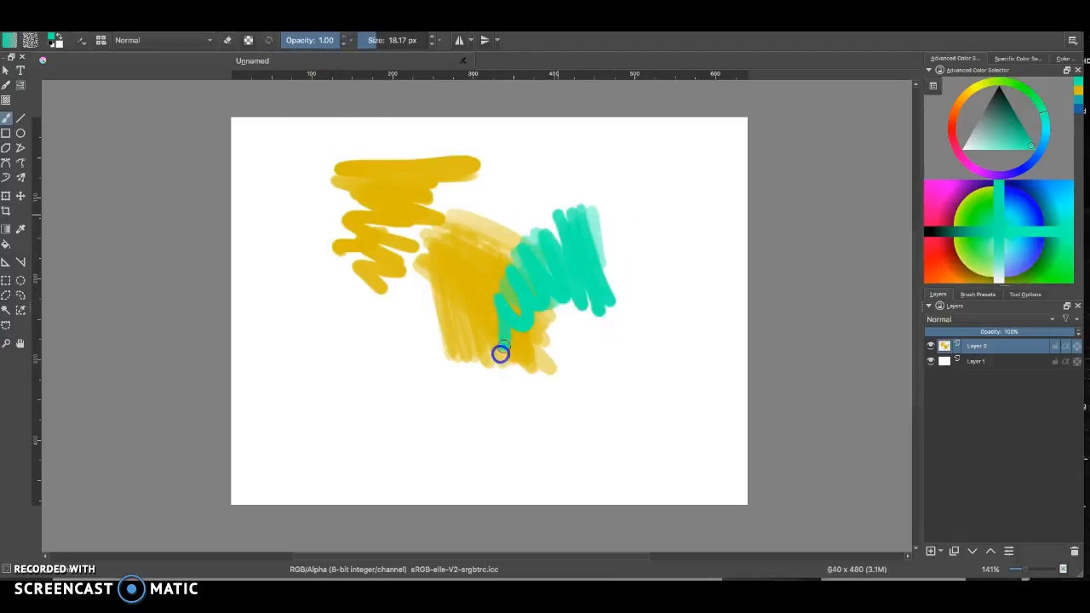
# Pick purple from the pop-up palette and paint purple strokes below the yellow hatching
pyautogui.rightClick(550, 254)
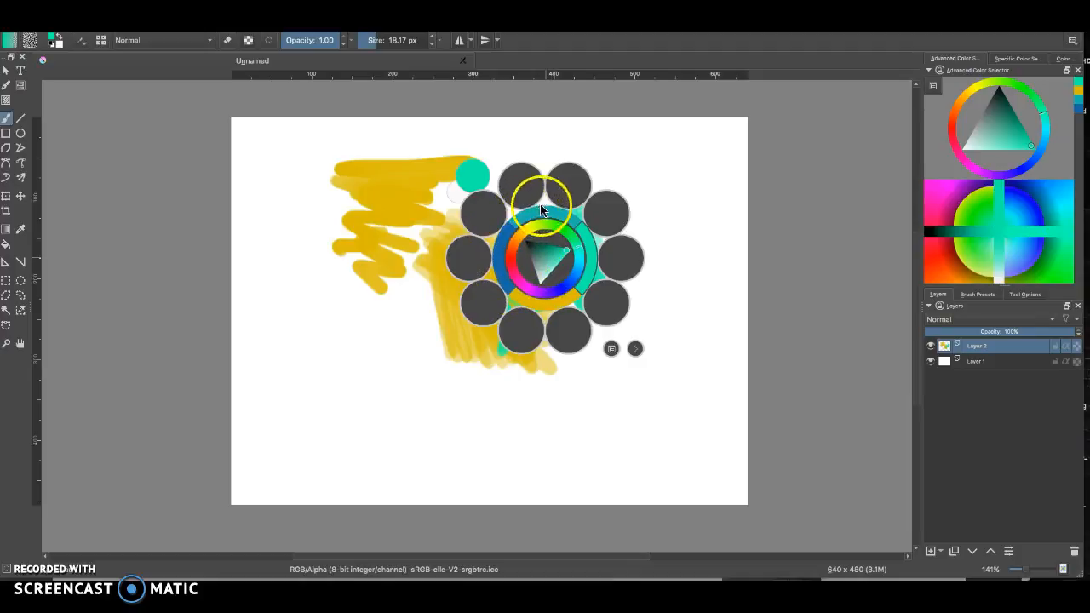
pyautogui.click(537, 292)
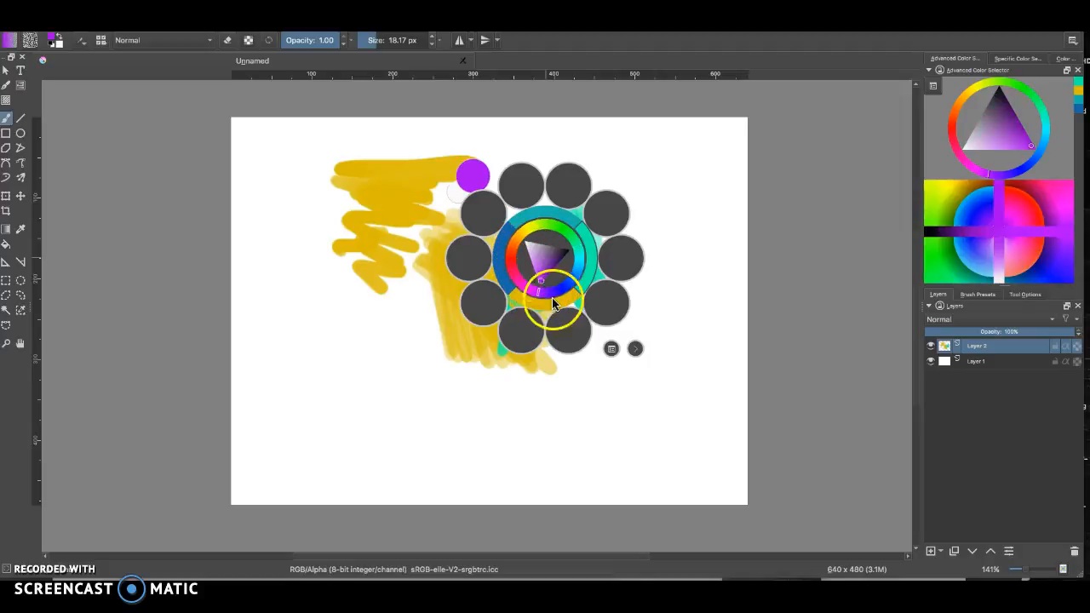
pyautogui.click(516, 389)
pyautogui.moveTo(532, 341)
pyautogui.mouseDown()
pyautogui.moveTo(559, 377)
pyautogui.moveTo(518, 376)
pyautogui.mouseUp()
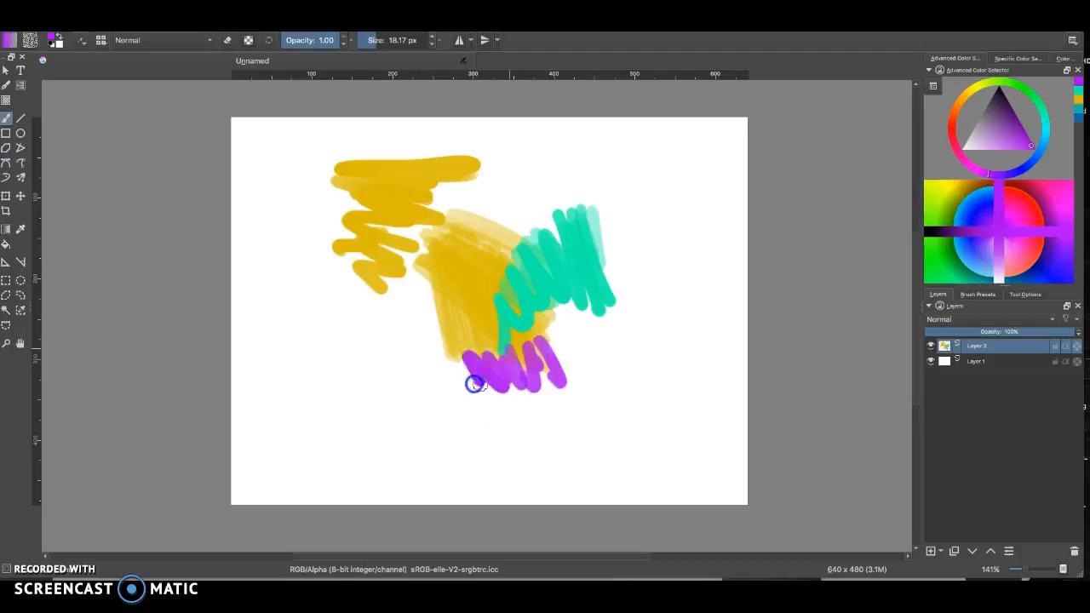
# Pick a pinkish red from the pop-up palette and paint pink strokes at the lower left
pyautogui.rightClick(463, 250)
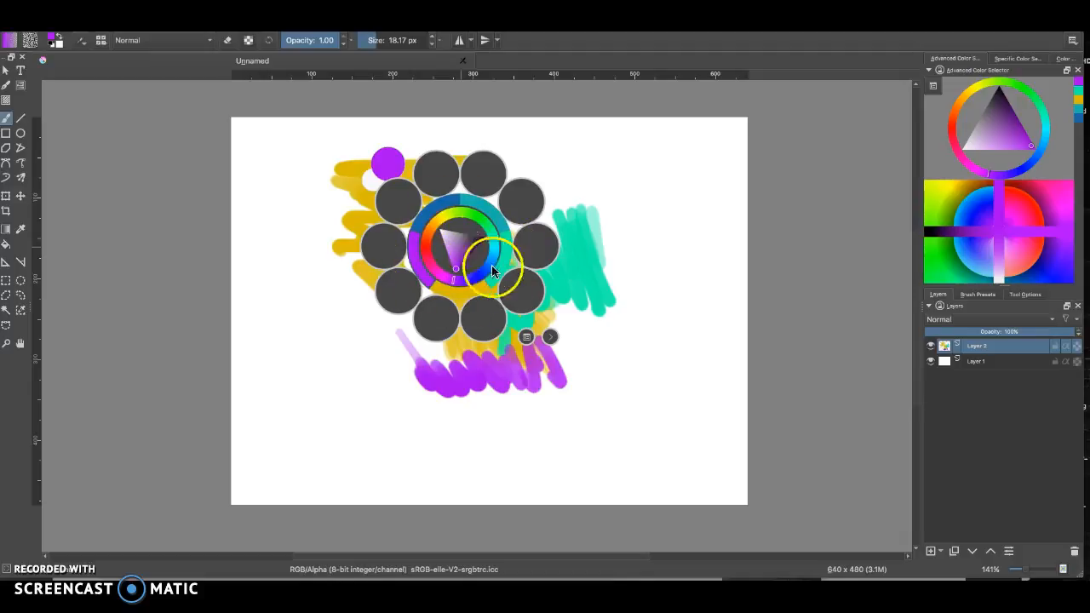
pyautogui.click(427, 287)
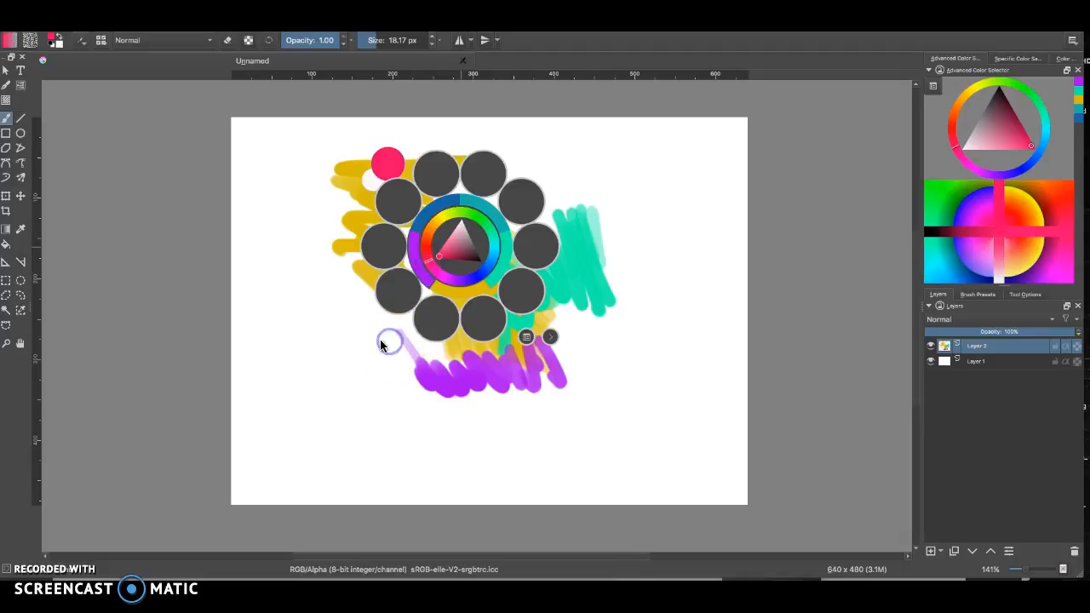
pyautogui.click(392, 377)
pyautogui.moveTo(384, 322)
pyautogui.mouseDown()
pyautogui.moveTo(365, 309)
pyautogui.moveTo(364, 360)
pyautogui.moveTo(344, 349)
pyautogui.mouseUp()
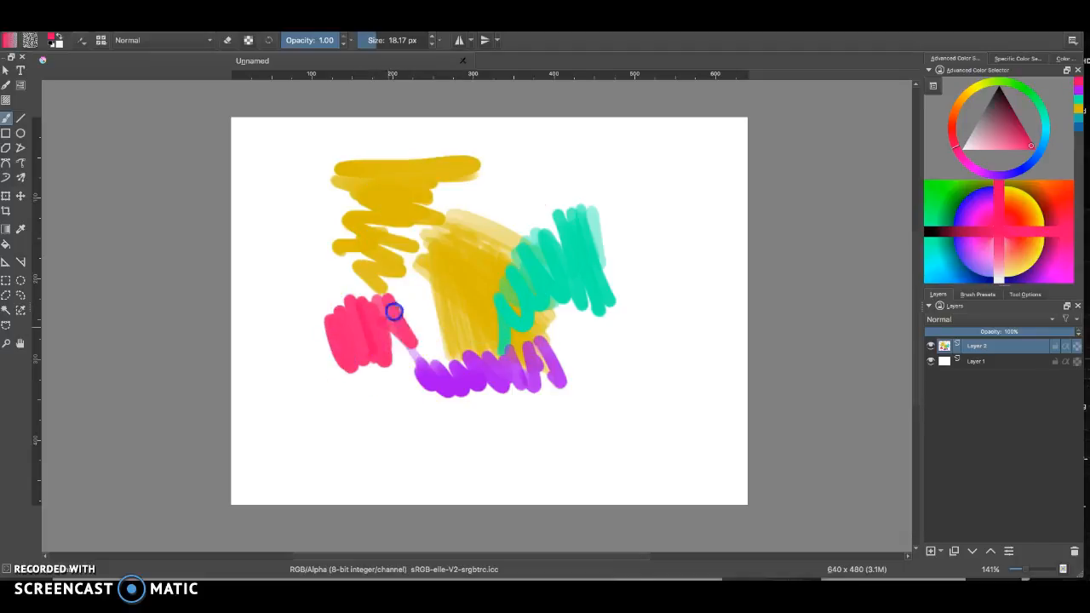
# Switch the pop-up palette's preset tag to ink, choose an ink pen, and draw pink lines across the canvas
pyautogui.rightClick(471, 251)
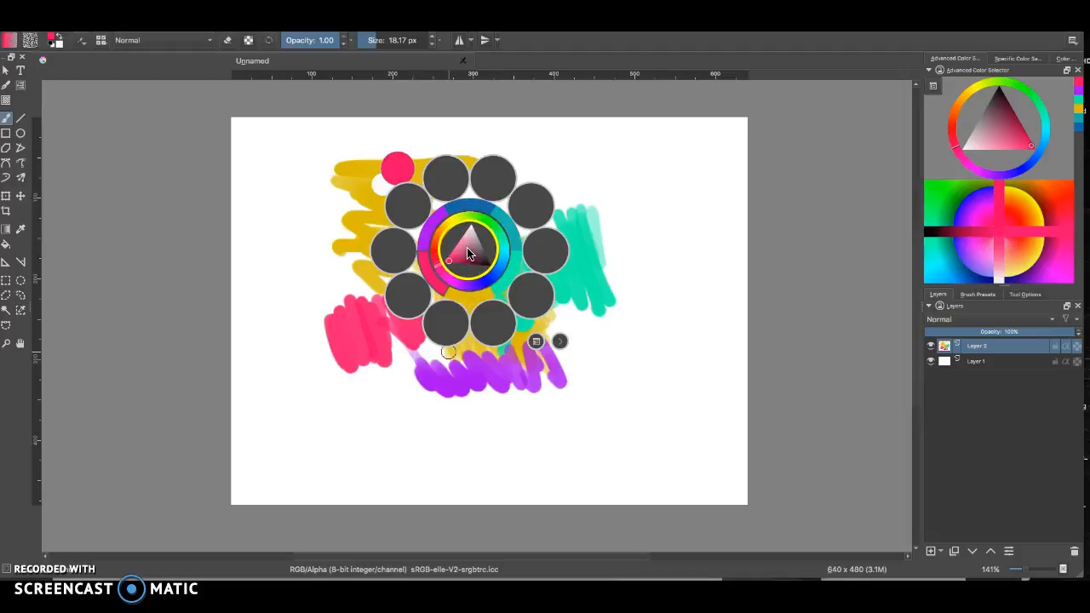
pyautogui.click(535, 343)
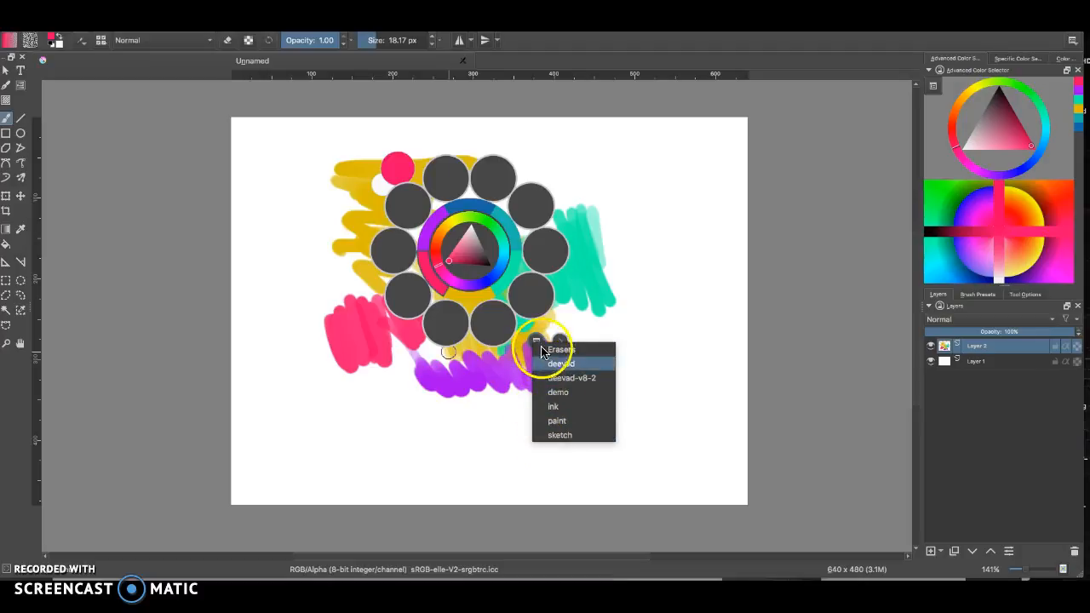
pyautogui.click(546, 408)
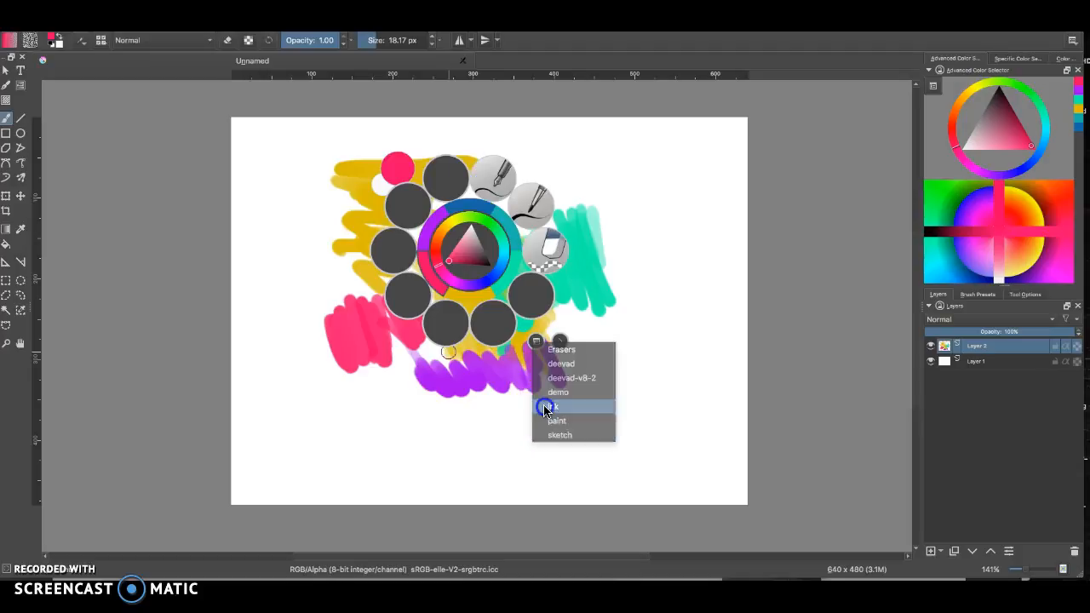
pyautogui.click(527, 206)
pyautogui.moveTo(670, 235)
pyautogui.mouseDown()
pyautogui.moveTo(653, 189)
pyautogui.moveTo(657, 241)
pyautogui.moveTo(583, 193)
pyautogui.moveTo(548, 250)
pyautogui.moveTo(545, 206)
pyautogui.moveTo(634, 156)
pyautogui.mouseUp()
pyautogui.moveTo(639, 281)
pyautogui.mouseDown()
pyautogui.moveTo(623, 354)
pyautogui.moveTo(604, 340)
pyautogui.moveTo(528, 355)
pyautogui.moveTo(569, 430)
pyautogui.moveTo(300, 453)
pyautogui.mouseUp()
# Pick black from the pop-up palette and draw black ink lines across the middle of the painting
pyautogui.rightClick(421, 332)
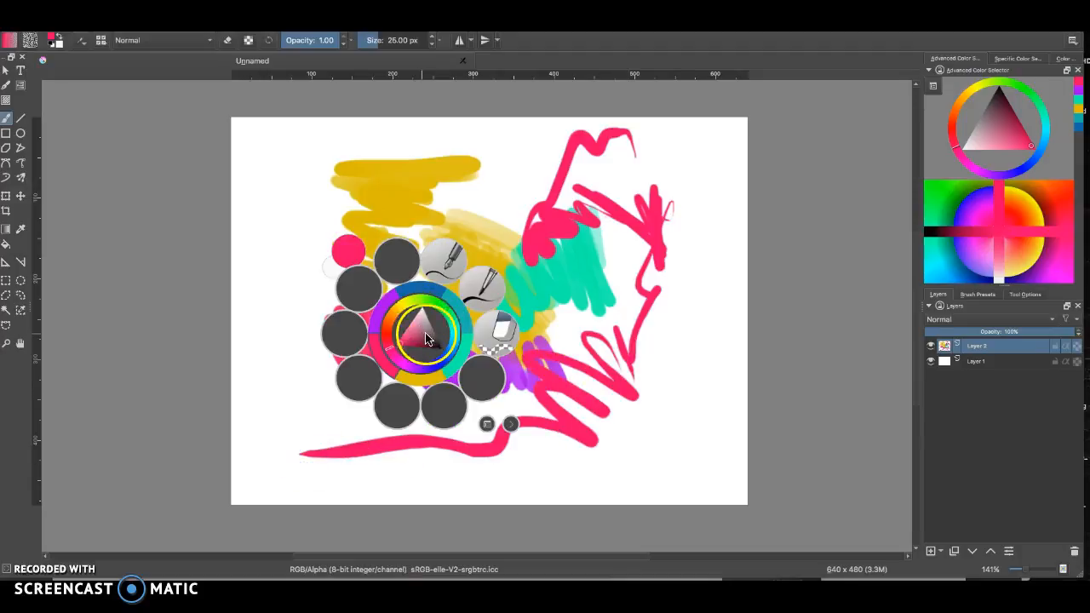
pyautogui.click(444, 350)
pyautogui.click(608, 394)
pyautogui.moveTo(664, 303)
pyautogui.mouseDown()
pyautogui.moveTo(651, 373)
pyautogui.moveTo(504, 272)
pyautogui.moveTo(416, 292)
pyautogui.moveTo(510, 252)
pyautogui.moveTo(385, 258)
pyautogui.moveTo(356, 229)
pyautogui.moveTo(401, 230)
pyautogui.moveTo(504, 342)
pyautogui.mouseUp()
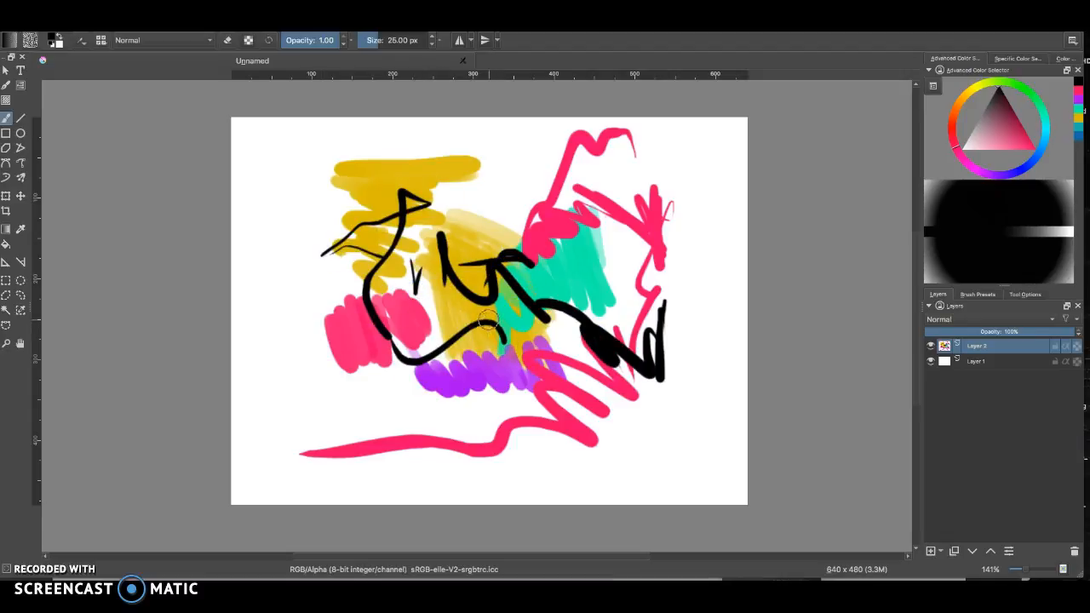
# Paint black ink blobs near the left edge of the canvas
pyautogui.rightClick(508, 208)
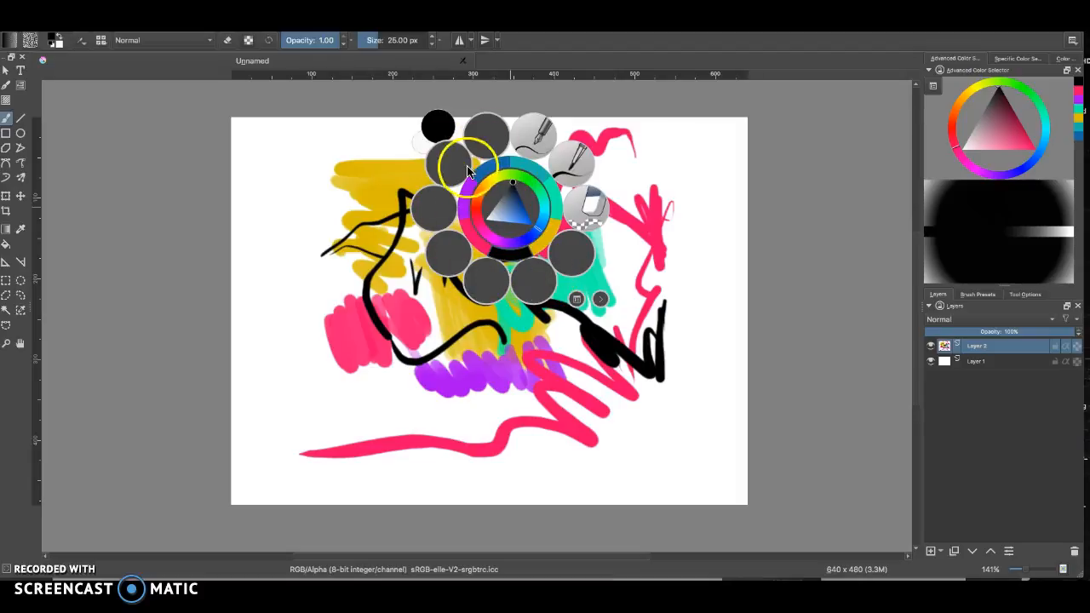
pyautogui.click(468, 365)
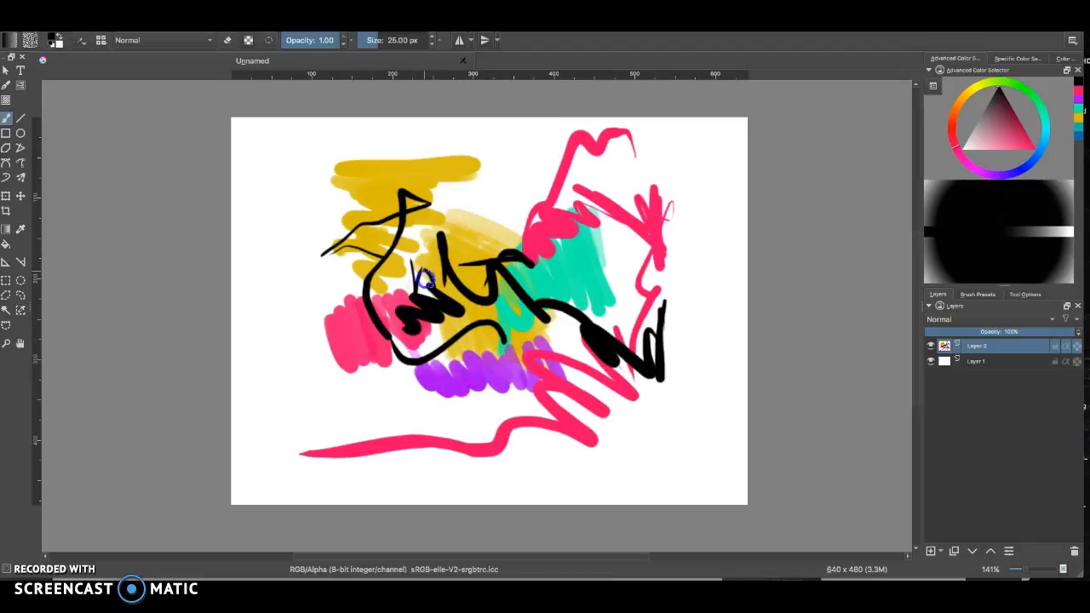
pyautogui.moveTo(315, 287); pyautogui.dragTo(310, 344)
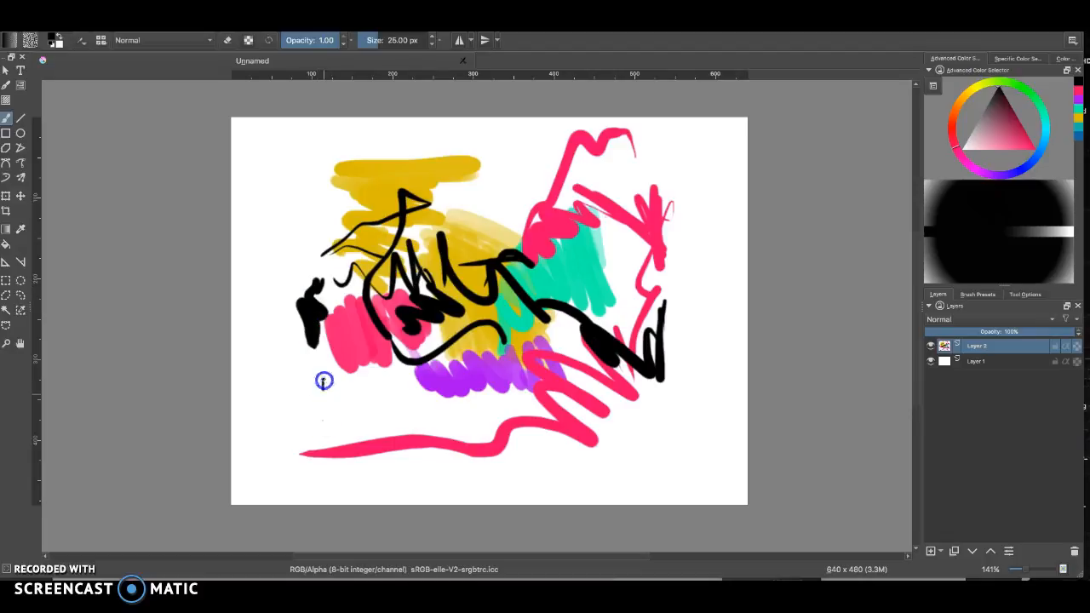
pyautogui.moveTo(408, 282)
pyautogui.mouseDown()
pyautogui.moveTo(428, 305)
pyautogui.moveTo(414, 285)
pyautogui.mouseUp()
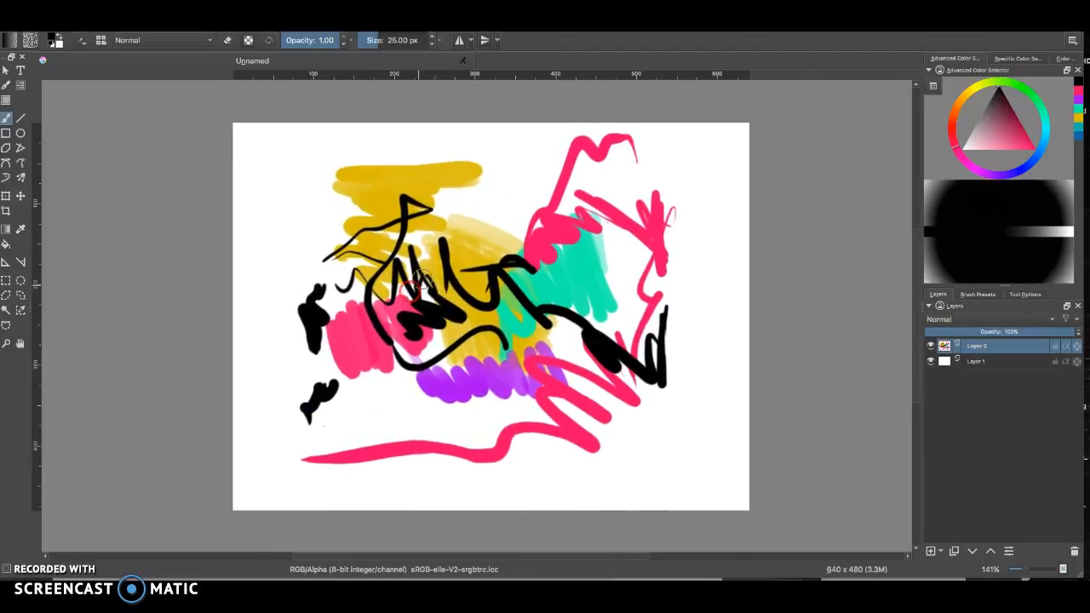
# Draw a black eye-like shape with ink strokes where the purple and pink strokes meet
pyautogui.rightClick(438, 240)
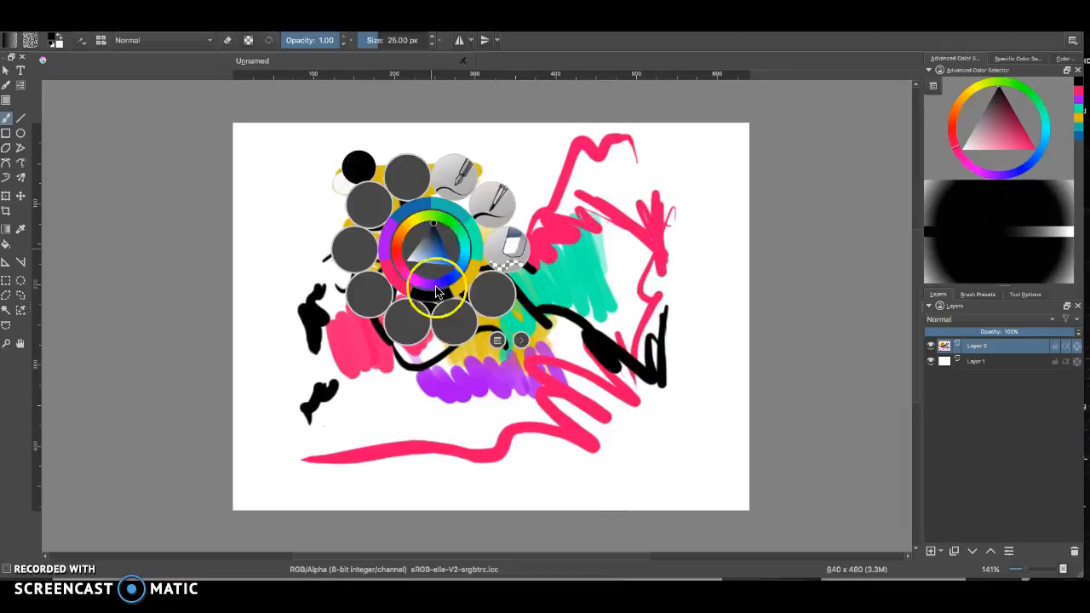
pyautogui.rightClick(599, 290)
pyautogui.moveTo(506, 265)
pyautogui.mouseDown()
pyautogui.moveTo(559, 246)
pyautogui.moveTo(513, 272)
pyautogui.moveTo(387, 278)
pyautogui.moveTo(485, 209)
pyautogui.moveTo(630, 257)
pyautogui.moveTo(488, 273)
pyautogui.moveTo(484, 196)
pyautogui.moveTo(601, 261)
pyautogui.moveTo(466, 280)
pyautogui.moveTo(501, 220)
pyautogui.mouseUp()
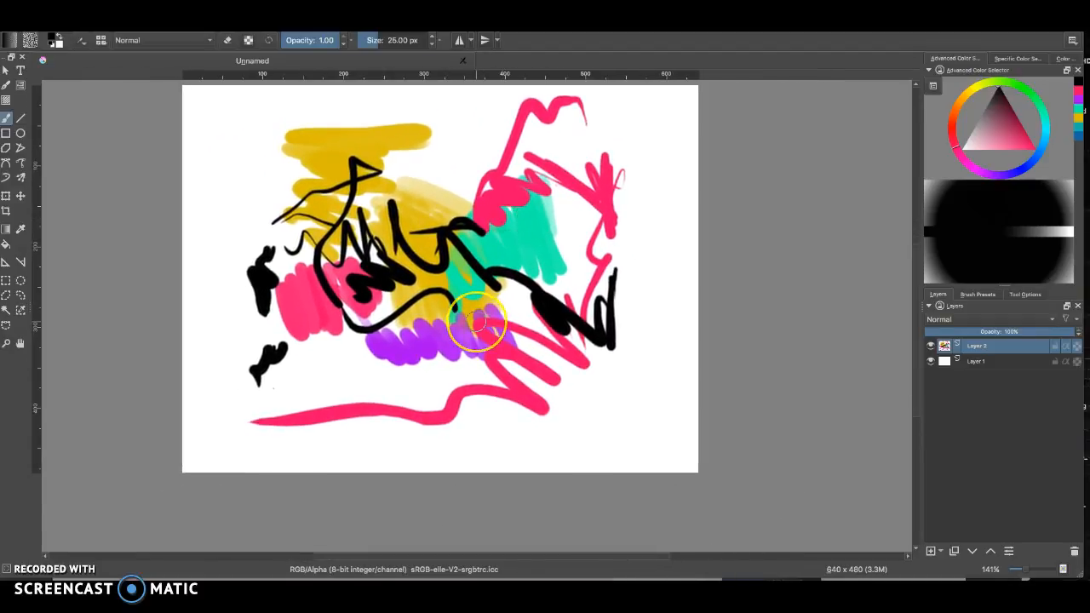
pyautogui.scroll(6, 476, 321)
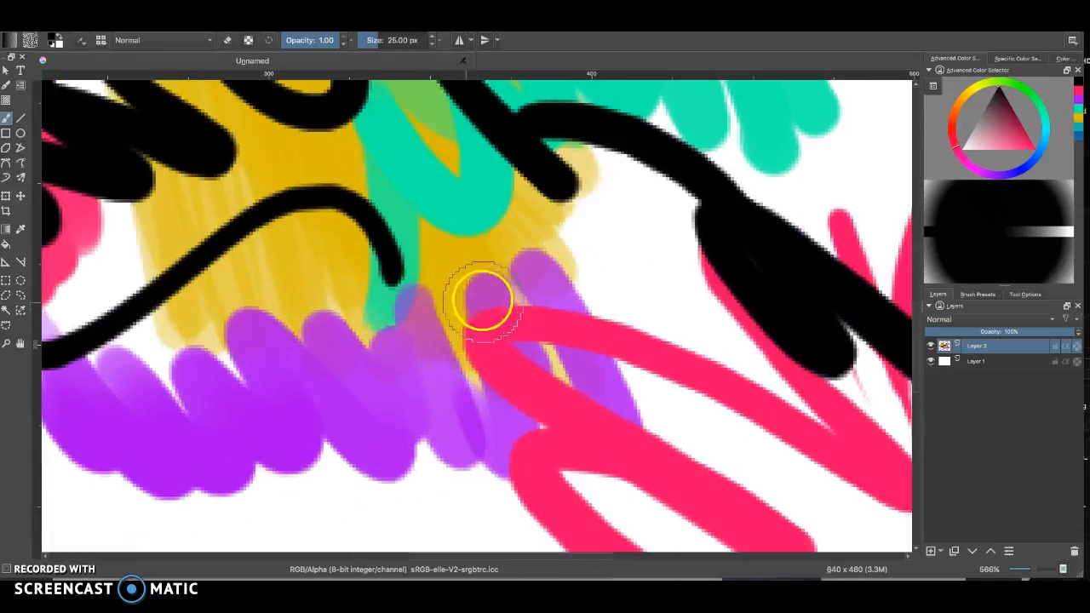
pyautogui.moveTo(409, 334)
pyautogui.mouseDown()
pyautogui.moveTo(360, 346)
pyautogui.moveTo(365, 374)
pyautogui.mouseUp()
pyautogui.moveTo(442, 294); pyautogui.dragTo(498, 262)
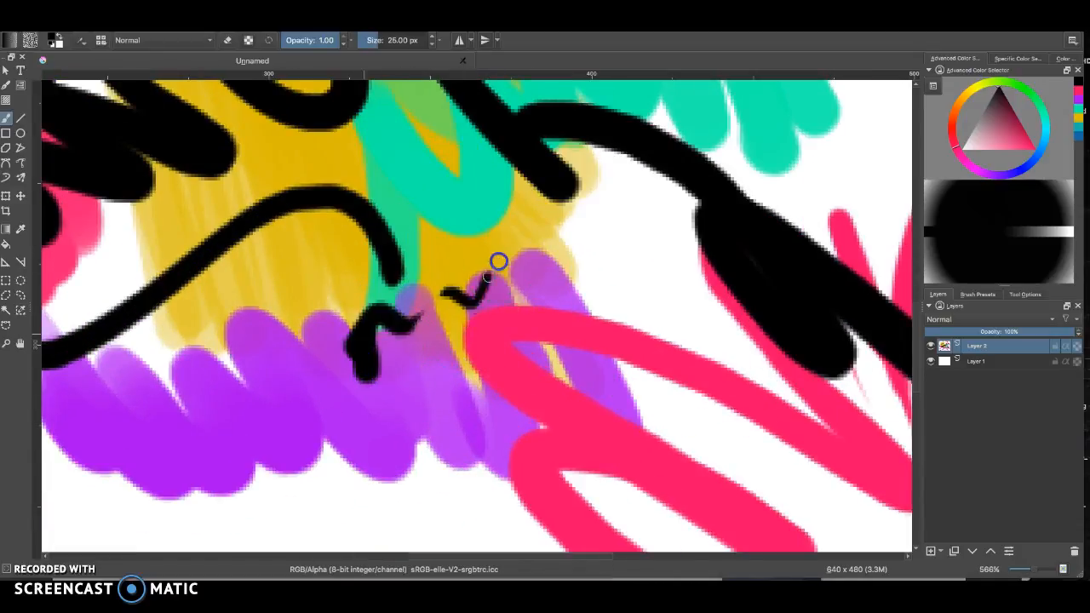
pyautogui.moveTo(410, 327)
pyautogui.mouseDown()
pyautogui.moveTo(633, 292)
pyautogui.moveTo(681, 316)
pyautogui.mouseUp()
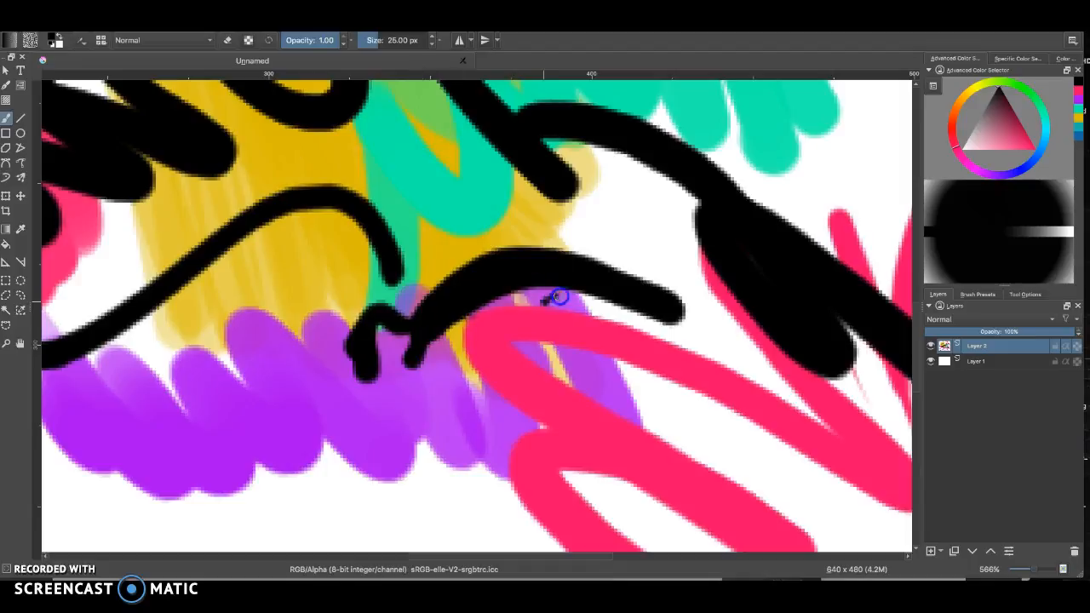
pyautogui.moveTo(557, 296)
pyautogui.mouseDown()
pyautogui.moveTo(587, 336)
pyautogui.moveTo(554, 380)
pyautogui.mouseUp()
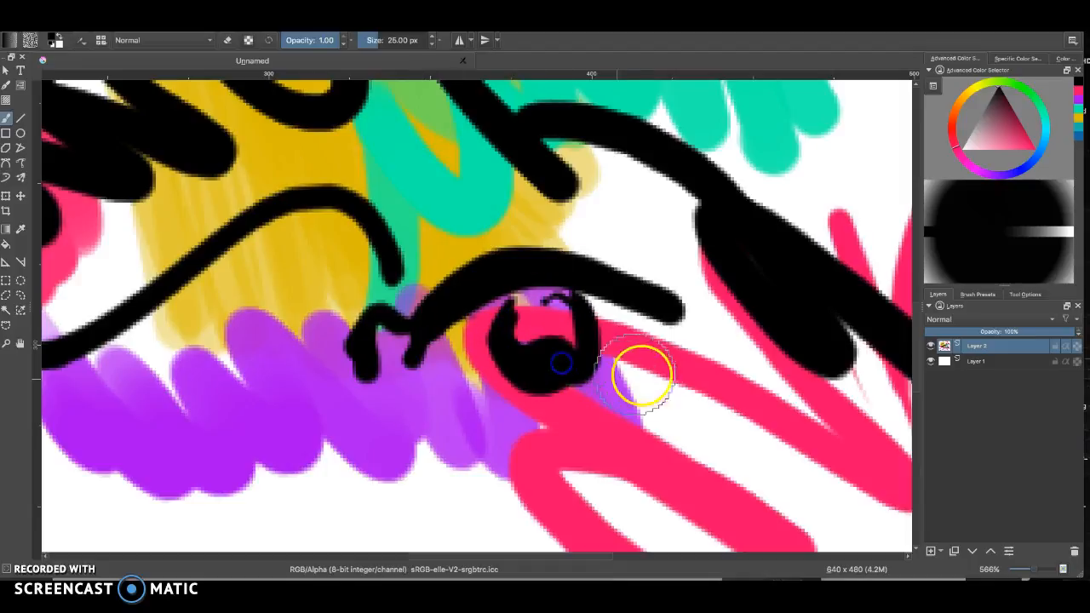
pyautogui.moveTo(656, 370)
pyautogui.mouseDown()
pyautogui.moveTo(574, 418)
pyautogui.moveTo(547, 420)
pyautogui.mouseUp()
pyautogui.moveTo(444, 356); pyautogui.dragTo(611, 404)
pyautogui.moveTo(458, 260); pyautogui.dragTo(729, 347)
pyautogui.moveTo(427, 206); pyautogui.dragTo(645, 340)
pyautogui.moveTo(529, 204)
pyautogui.mouseDown()
pyautogui.moveTo(408, 375)
pyautogui.moveTo(420, 368)
pyautogui.mouseUp()
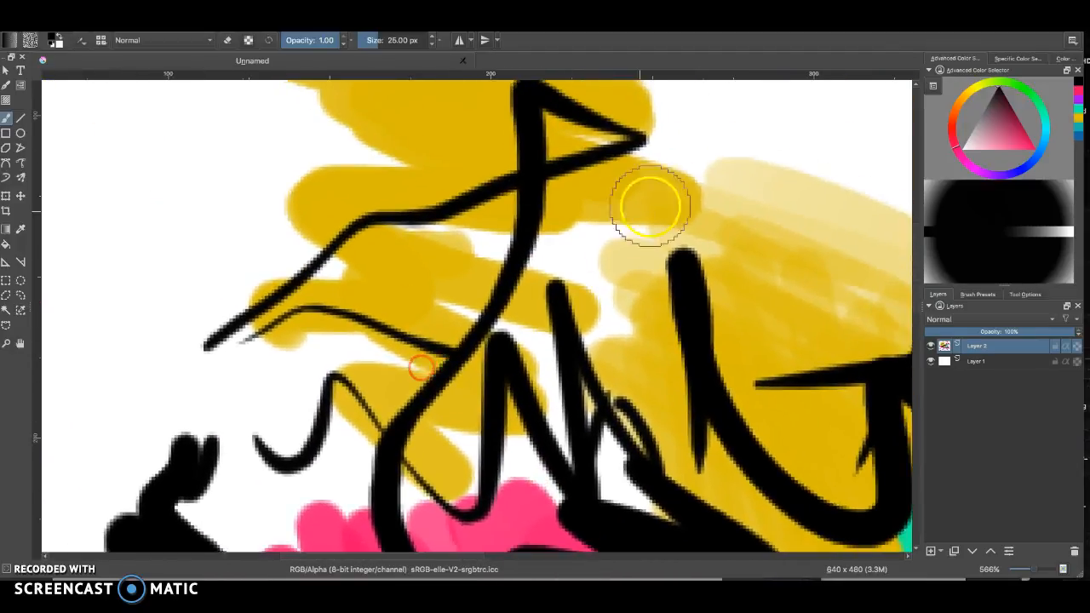
pyautogui.moveTo(620, 231); pyautogui.dragTo(372, 350)
pyautogui.moveTo(470, 213); pyautogui.dragTo(586, 377)
pyautogui.moveTo(363, 358); pyautogui.dragTo(440, 202)
pyautogui.moveTo(493, 382); pyautogui.dragTo(395, 239)
pyautogui.moveTo(529, 311); pyautogui.dragTo(397, 209)
pyautogui.moveTo(593, 412); pyautogui.dragTo(431, 200)
pyautogui.moveTo(560, 416); pyautogui.dragTo(466, 228)
pyautogui.moveTo(572, 398); pyautogui.dragTo(496, 425)
pyautogui.moveTo(459, 297); pyautogui.dragTo(468, 346)
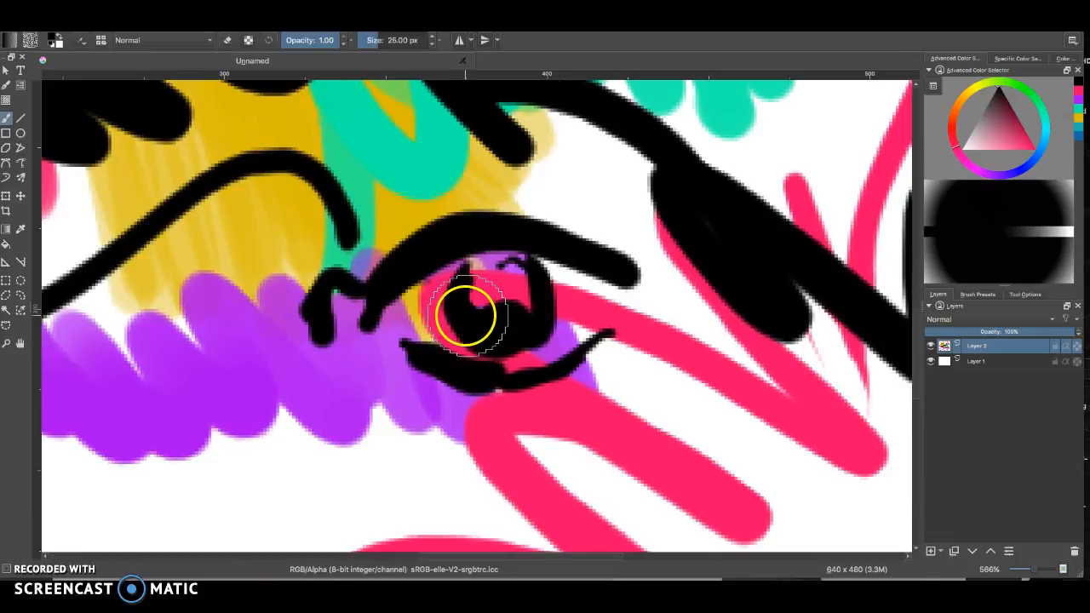
pyautogui.scroll(-2, 464, 315)
pyautogui.scroll(-2, 469, 322)
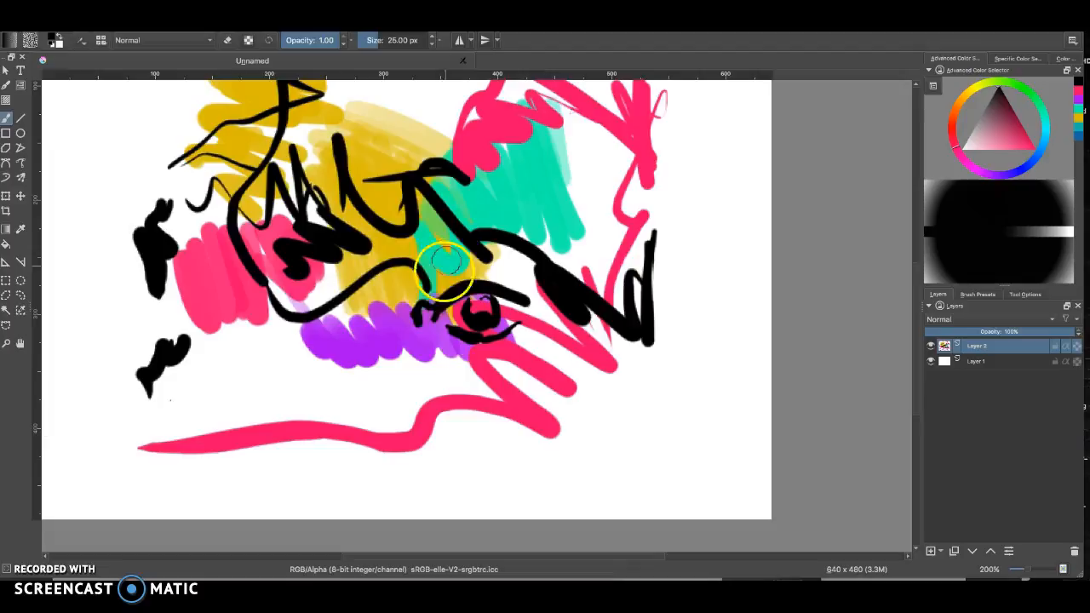
# Draw black ink lines across the lower right of the painting
pyautogui.moveTo(353, 349); pyautogui.dragTo(411, 395)
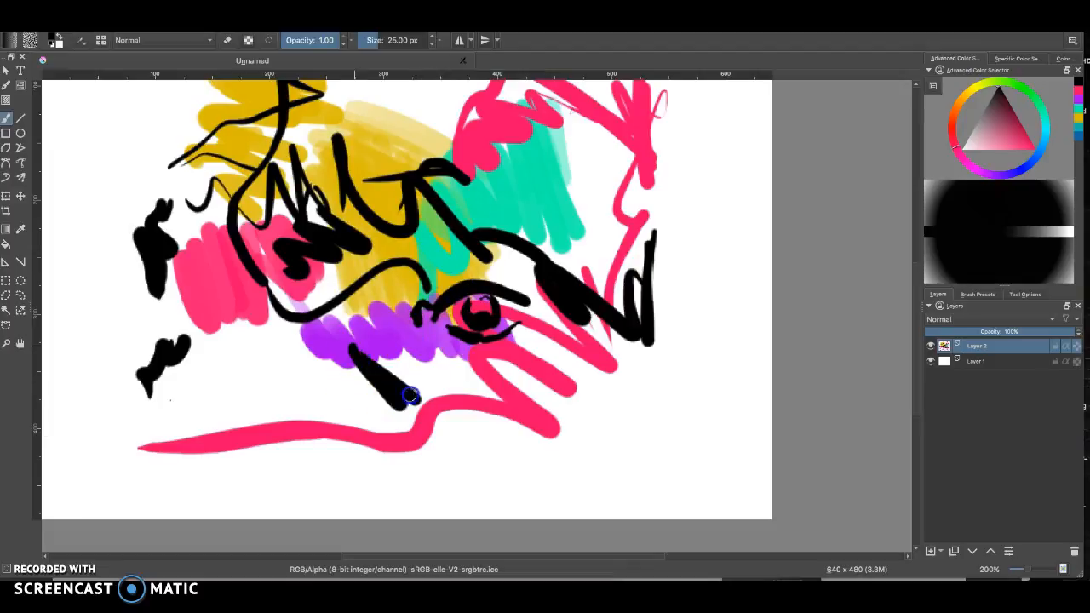
pyautogui.moveTo(487, 377)
pyautogui.mouseDown()
pyautogui.moveTo(620, 419)
pyautogui.moveTo(475, 457)
pyautogui.moveTo(579, 430)
pyautogui.moveTo(690, 428)
pyautogui.mouseUp()
pyautogui.moveTo(724, 409)
pyautogui.mouseDown()
pyautogui.moveTo(720, 431)
pyautogui.moveTo(656, 421)
pyautogui.mouseUp()
pyautogui.moveTo(617, 397)
pyautogui.mouseDown()
pyautogui.moveTo(635, 343)
pyautogui.moveTo(594, 356)
pyautogui.moveTo(582, 382)
pyautogui.mouseUp()
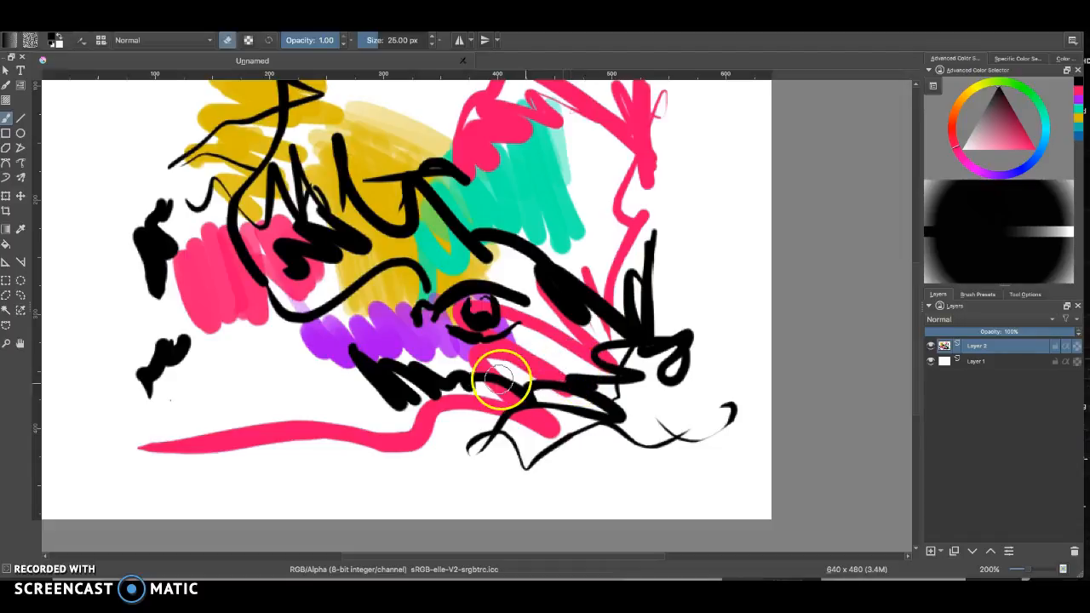
# Erase strokes through the middle of the painting, then clear the whole layer
pyautogui.moveTo(558, 365)
pyautogui.mouseDown()
pyautogui.moveTo(504, 408)
pyautogui.moveTo(468, 408)
pyautogui.moveTo(447, 379)
pyautogui.moveTo(467, 411)
pyautogui.moveTo(424, 419)
pyautogui.moveTo(329, 335)
pyautogui.moveTo(352, 327)
pyautogui.moveTo(392, 353)
pyautogui.moveTo(395, 317)
pyautogui.moveTo(432, 300)
pyautogui.moveTo(455, 318)
pyautogui.moveTo(500, 296)
pyautogui.moveTo(533, 314)
pyautogui.moveTo(446, 294)
pyautogui.moveTo(402, 234)
pyautogui.moveTo(401, 267)
pyautogui.moveTo(356, 231)
pyautogui.moveTo(387, 295)
pyautogui.moveTo(428, 344)
pyautogui.moveTo(316, 297)
pyautogui.moveTo(301, 370)
pyautogui.mouseUp()
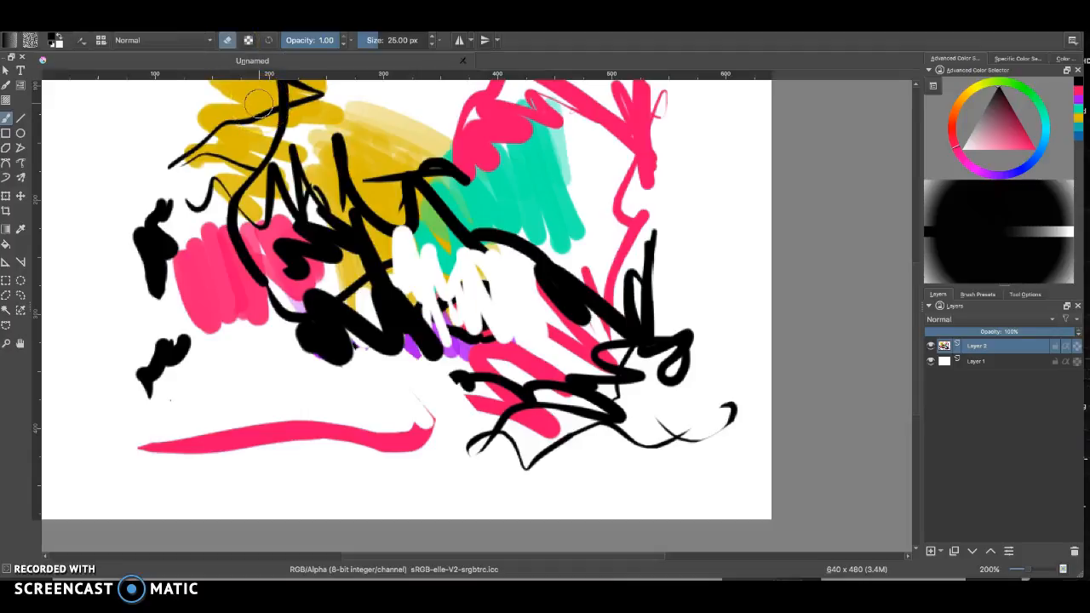
pyautogui.moveTo(372, 162)
pyautogui.mouseDown()
pyautogui.moveTo(353, 251)
pyautogui.moveTo(318, 206)
pyautogui.moveTo(350, 254)
pyautogui.moveTo(308, 232)
pyautogui.mouseUp()
pyautogui.press('e')
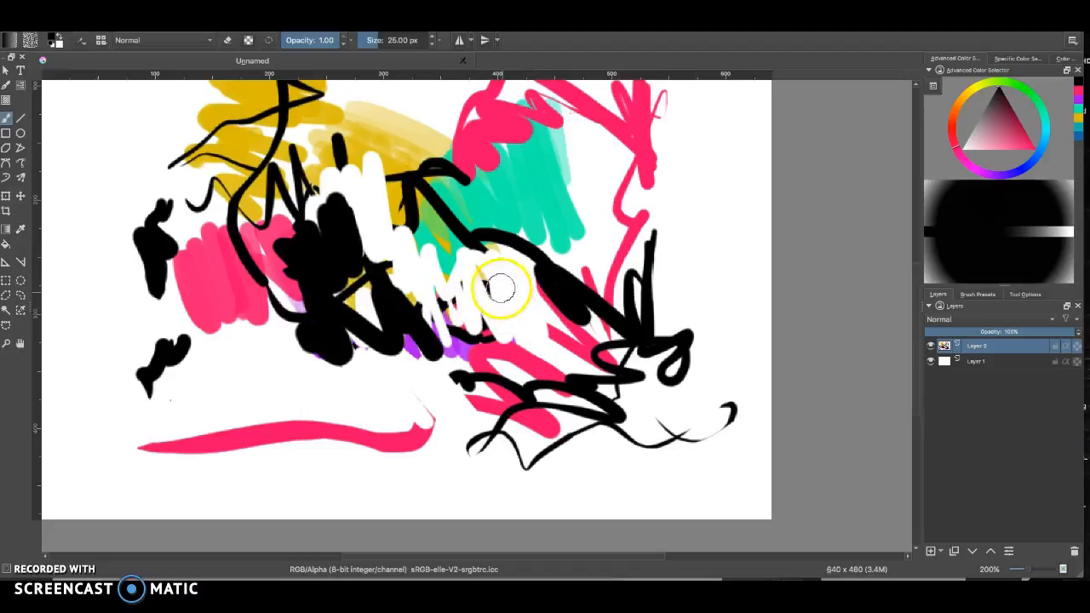
pyautogui.press('Delete')
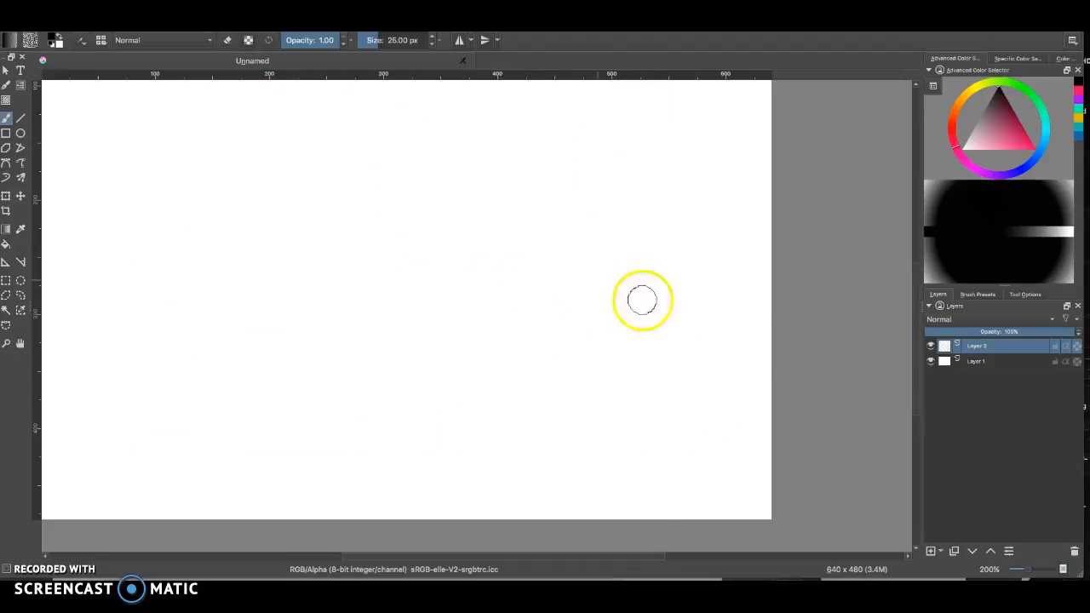
# Open the Brush Presets docker and select a sketch brush preset
pyautogui.click(978, 294)
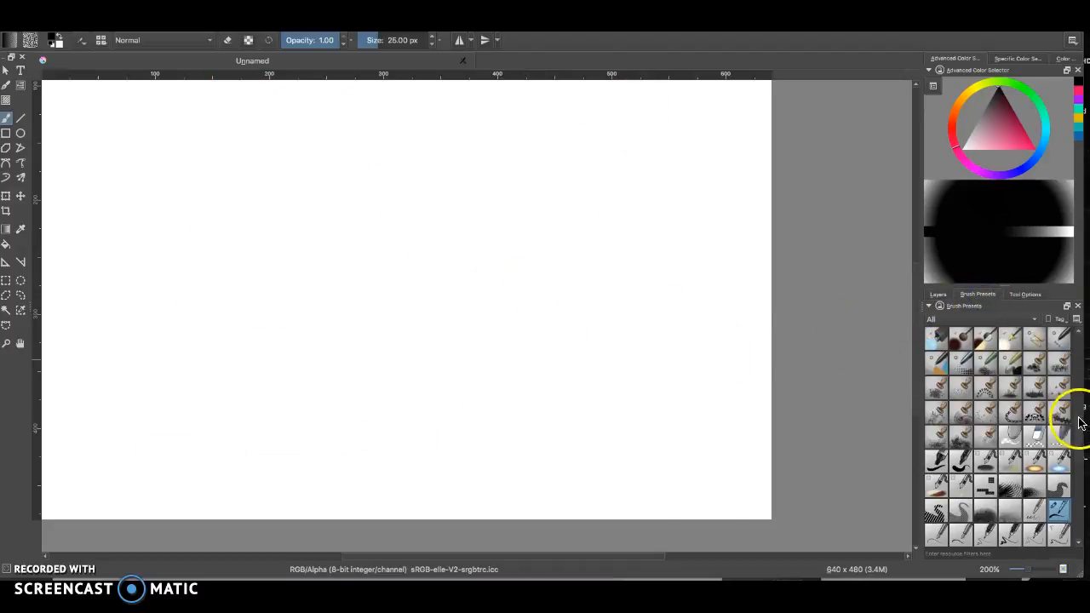
pyautogui.moveTo(1081, 423); pyautogui.dragTo(1077, 329)
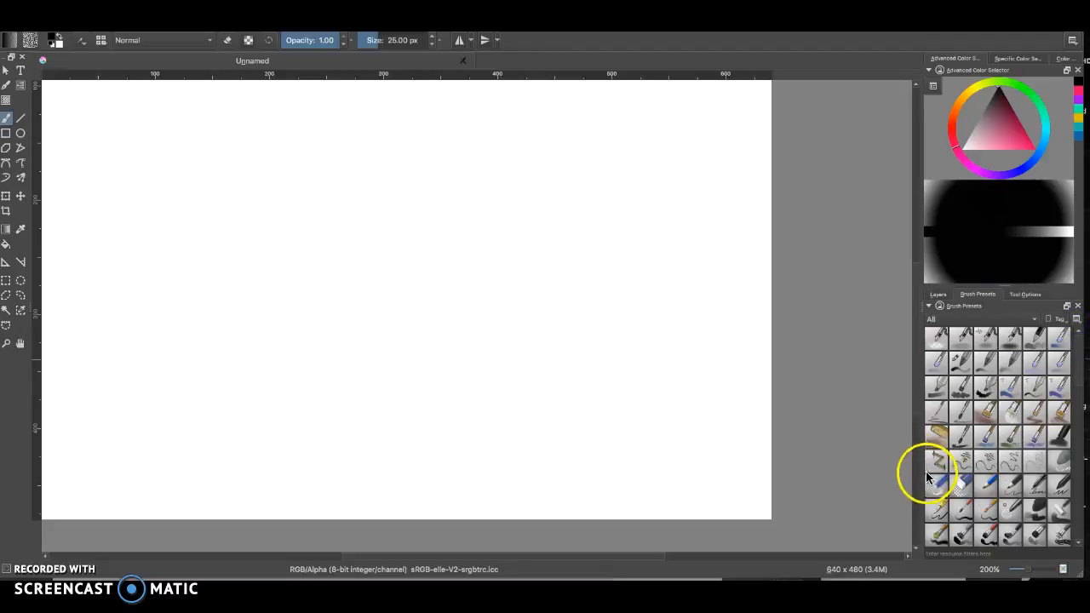
pyautogui.click(934, 441)
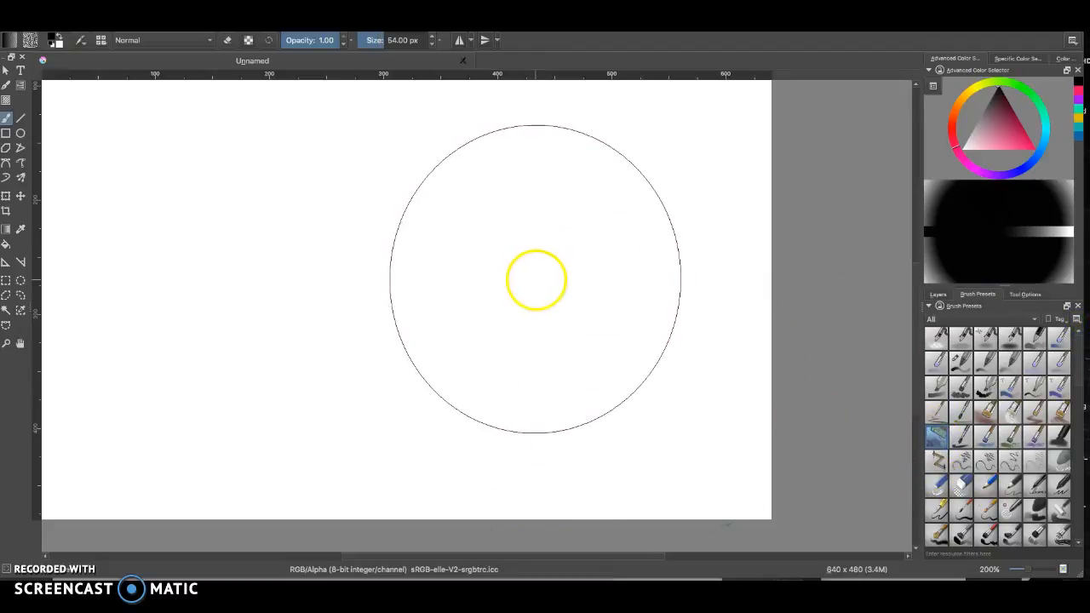
# Set the brush size to about 19 px and scribble a dense black sketch mass in the centre
pyautogui.moveTo(539, 283)
pyautogui.mouseDown()
pyautogui.moveTo(466, 280)
pyautogui.moveTo(502, 286)
pyautogui.moveTo(427, 225)
pyautogui.moveTo(444, 272)
pyautogui.moveTo(380, 270)
pyautogui.moveTo(464, 282)
pyautogui.moveTo(505, 253)
pyautogui.moveTo(544, 259)
pyautogui.moveTo(565, 229)
pyautogui.moveTo(606, 235)
pyautogui.moveTo(575, 317)
pyautogui.moveTo(532, 365)
pyautogui.moveTo(504, 306)
pyautogui.moveTo(471, 366)
pyautogui.moveTo(433, 355)
pyautogui.moveTo(408, 291)
pyautogui.mouseUp()
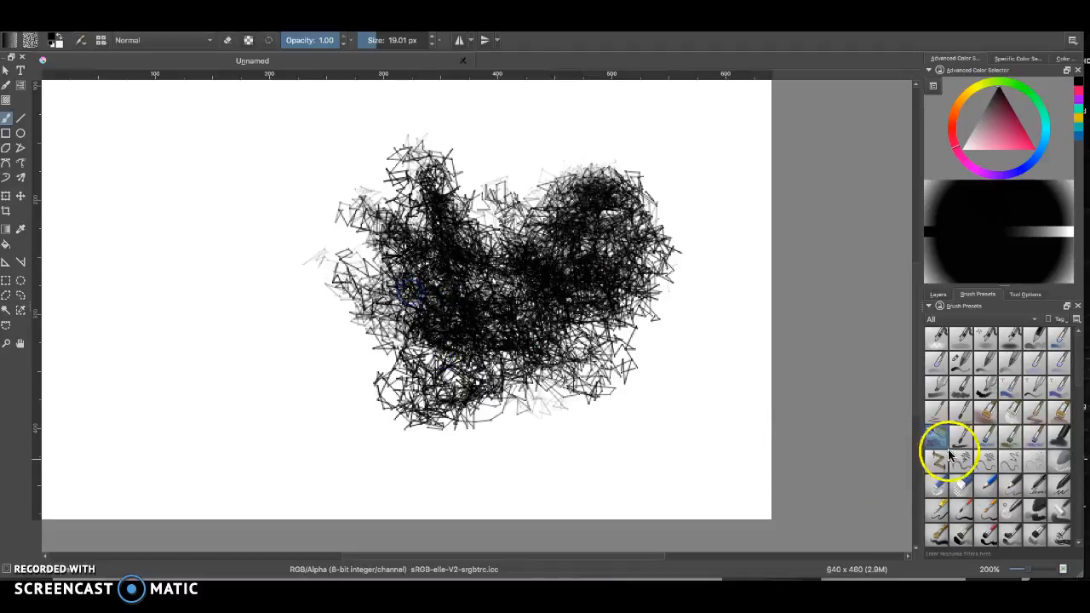
pyautogui.moveTo(681, 273)
pyautogui.mouseDown()
pyautogui.moveTo(596, 341)
pyautogui.moveTo(440, 372)
pyautogui.moveTo(497, 218)
pyautogui.moveTo(559, 224)
pyautogui.moveTo(652, 202)
pyautogui.moveTo(486, 277)
pyautogui.moveTo(335, 277)
pyautogui.moveTo(365, 326)
pyautogui.moveTo(397, 210)
pyautogui.moveTo(355, 399)
pyautogui.moveTo(320, 355)
pyautogui.moveTo(316, 372)
pyautogui.mouseUp()
# Switch to eraser mode and erase the lower-left part of the sketch mass
pyautogui.press('e')
pyautogui.moveTo(546, 397)
pyautogui.mouseDown()
pyautogui.moveTo(525, 365)
pyautogui.moveTo(608, 377)
pyautogui.moveTo(523, 408)
pyautogui.moveTo(428, 393)
pyautogui.moveTo(360, 414)
pyautogui.moveTo(418, 428)
pyautogui.moveTo(336, 311)
pyautogui.moveTo(338, 398)
pyautogui.moveTo(277, 278)
pyautogui.mouseUp()
pyautogui.moveTo(255, 248)
pyautogui.mouseDown()
pyautogui.moveTo(323, 213)
pyautogui.moveTo(314, 149)
pyautogui.moveTo(375, 143)
pyautogui.moveTo(427, 208)
pyautogui.moveTo(489, 142)
pyautogui.moveTo(383, 180)
pyautogui.moveTo(316, 148)
pyautogui.moveTo(261, 156)
pyautogui.moveTo(305, 165)
pyautogui.moveTo(268, 190)
pyautogui.moveTo(289, 173)
pyautogui.moveTo(279, 141)
pyautogui.moveTo(289, 146)
pyautogui.moveTo(241, 251)
pyautogui.moveTo(281, 233)
pyautogui.moveTo(262, 320)
pyautogui.moveTo(220, 355)
pyautogui.moveTo(224, 326)
pyautogui.moveTo(241, 354)
pyautogui.moveTo(273, 285)
pyautogui.moveTo(274, 425)
pyautogui.moveTo(255, 412)
pyautogui.moveTo(333, 384)
pyautogui.moveTo(334, 412)
pyautogui.moveTo(388, 456)
pyautogui.moveTo(423, 394)
pyautogui.moveTo(440, 280)
pyautogui.moveTo(389, 333)
pyautogui.moveTo(428, 323)
pyautogui.moveTo(410, 359)
pyautogui.moveTo(463, 460)
pyautogui.moveTo(507, 437)
pyautogui.moveTo(529, 377)
pyautogui.moveTo(520, 312)
pyautogui.moveTo(485, 345)
pyautogui.moveTo(400, 343)
pyautogui.moveTo(428, 397)
pyautogui.mouseUp()
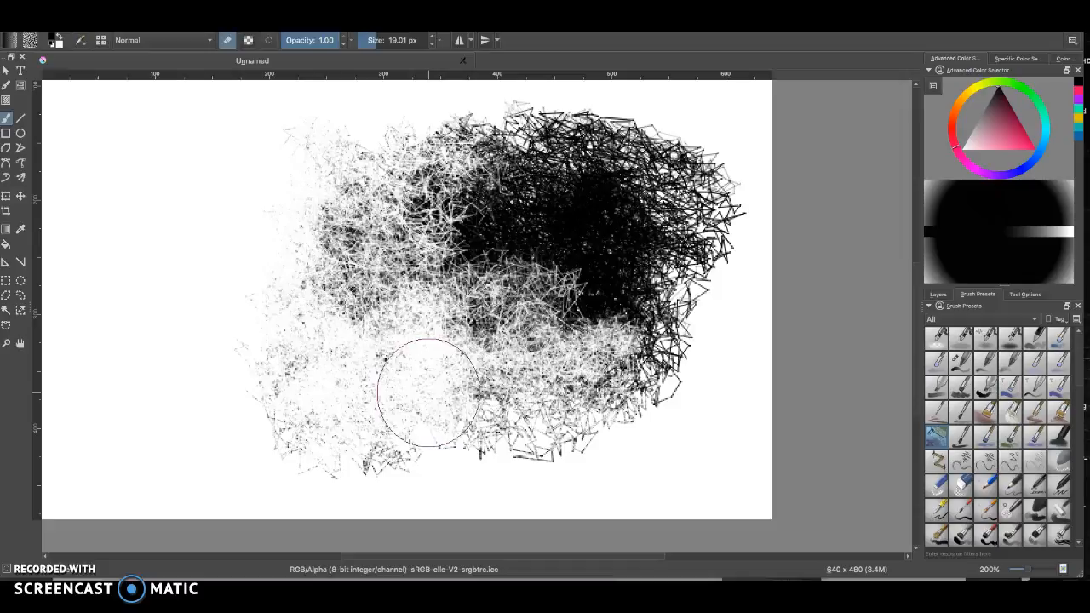
pyautogui.moveTo(428, 395)
pyautogui.mouseDown()
pyautogui.moveTo(344, 301)
pyautogui.moveTo(476, 364)
pyautogui.moveTo(596, 356)
pyautogui.moveTo(594, 327)
pyautogui.moveTo(616, 295)
pyautogui.moveTo(651, 327)
pyautogui.moveTo(631, 315)
pyautogui.moveTo(663, 366)
pyautogui.moveTo(606, 409)
pyautogui.moveTo(567, 407)
pyautogui.moveTo(568, 433)
pyautogui.moveTo(543, 466)
pyautogui.moveTo(471, 444)
pyautogui.moveTo(480, 422)
pyautogui.moveTo(456, 433)
pyautogui.moveTo(466, 473)
pyautogui.moveTo(383, 462)
pyautogui.moveTo(384, 445)
pyautogui.moveTo(367, 467)
pyautogui.moveTo(366, 439)
pyautogui.moveTo(264, 333)
pyautogui.moveTo(313, 470)
pyautogui.moveTo(295, 300)
pyautogui.moveTo(330, 207)
pyautogui.moveTo(366, 294)
pyautogui.moveTo(316, 354)
pyautogui.mouseUp()
# Switch back to painting and scribble more sketch strokes over the left side
pyautogui.press('e')
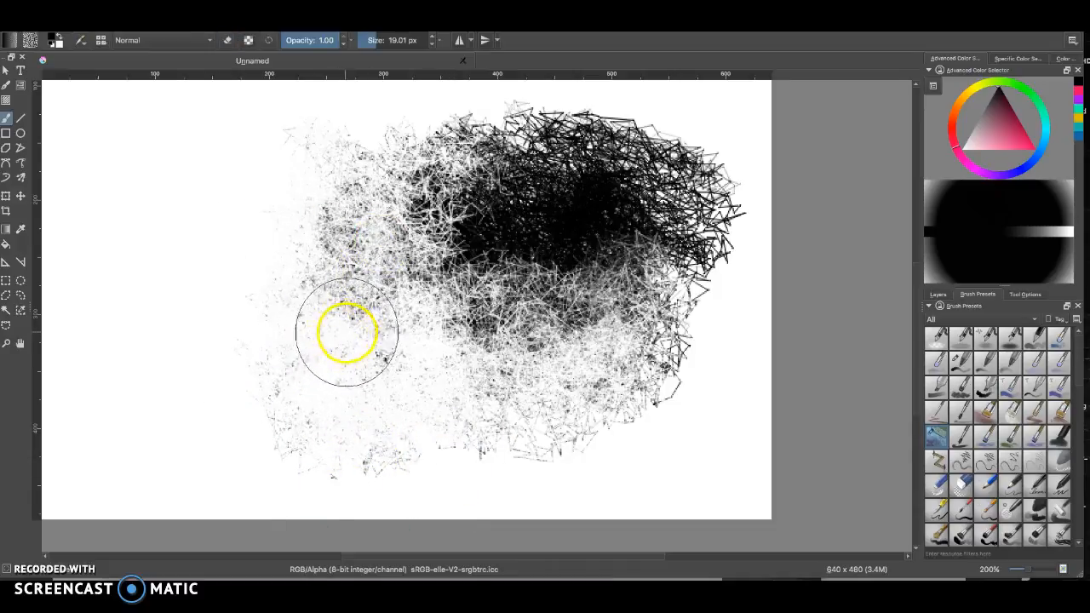
pyautogui.moveTo(312, 269)
pyautogui.mouseDown()
pyautogui.moveTo(331, 353)
pyautogui.moveTo(322, 254)
pyautogui.moveTo(361, 212)
pyautogui.moveTo(358, 284)
pyautogui.moveTo(347, 297)
pyautogui.moveTo(302, 242)
pyautogui.moveTo(235, 254)
pyautogui.moveTo(211, 330)
pyautogui.mouseUp()
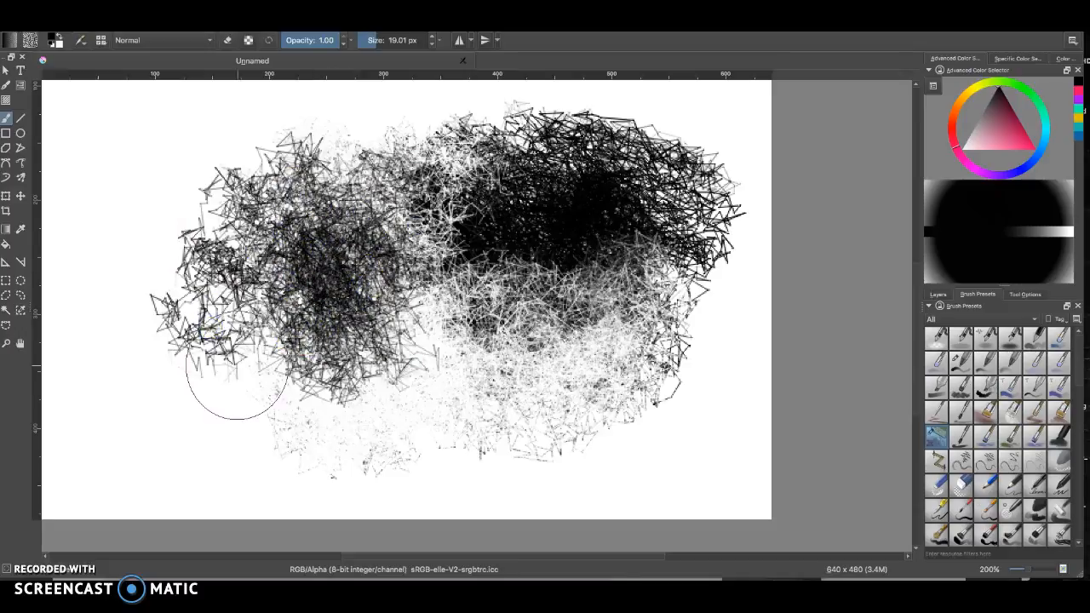
pyautogui.moveTo(237, 367); pyautogui.dragTo(416, 361)
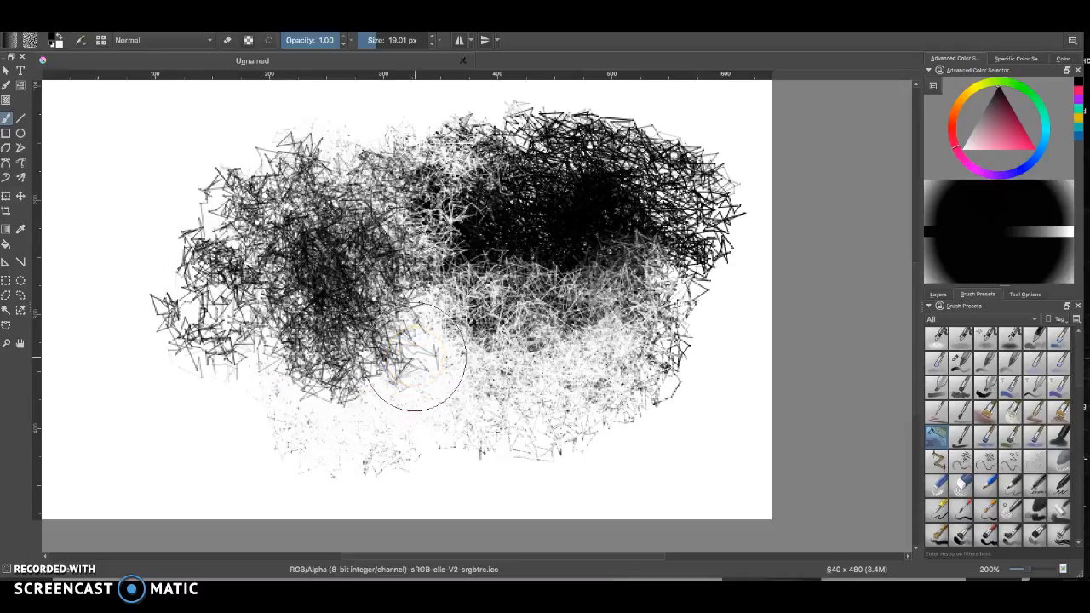